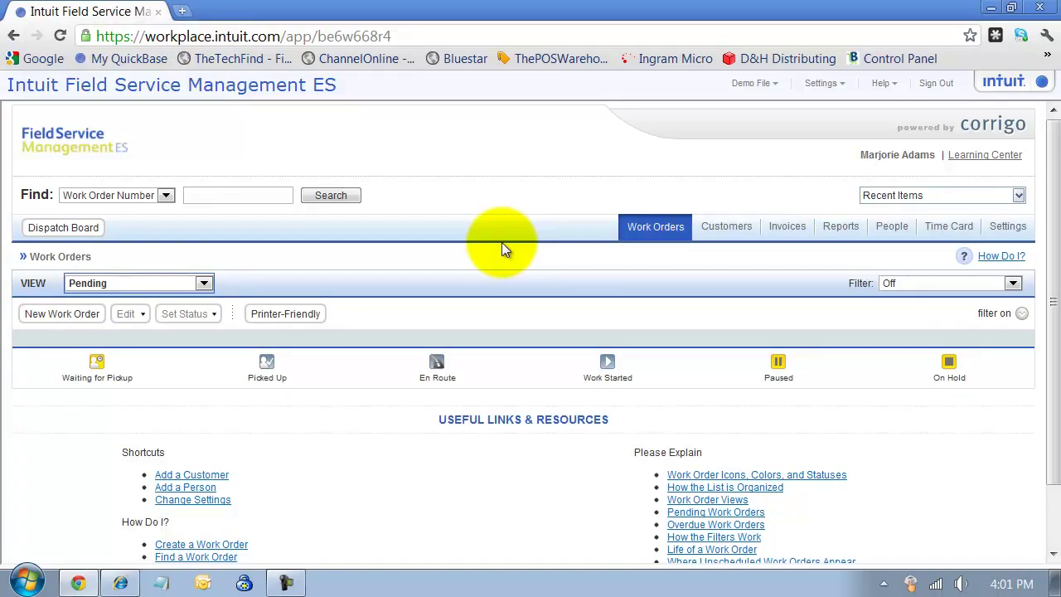
Start a new work order and search for an existing customer by the last four digits of the phone number.
{"action": "left_click", "coordinate": [652, 234]}
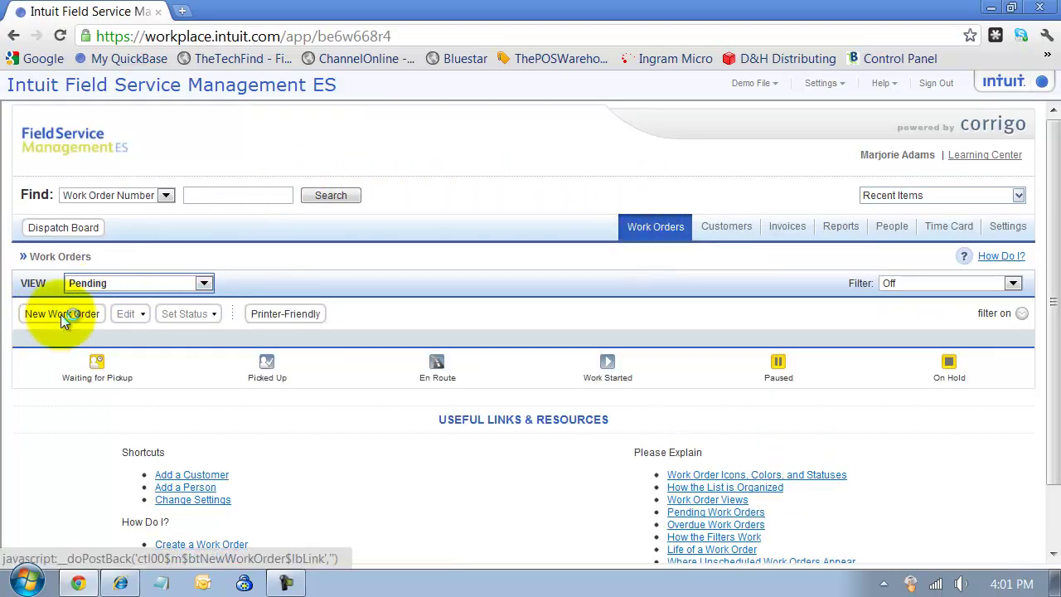
{"action": "left_click", "coordinate": [59, 315]}
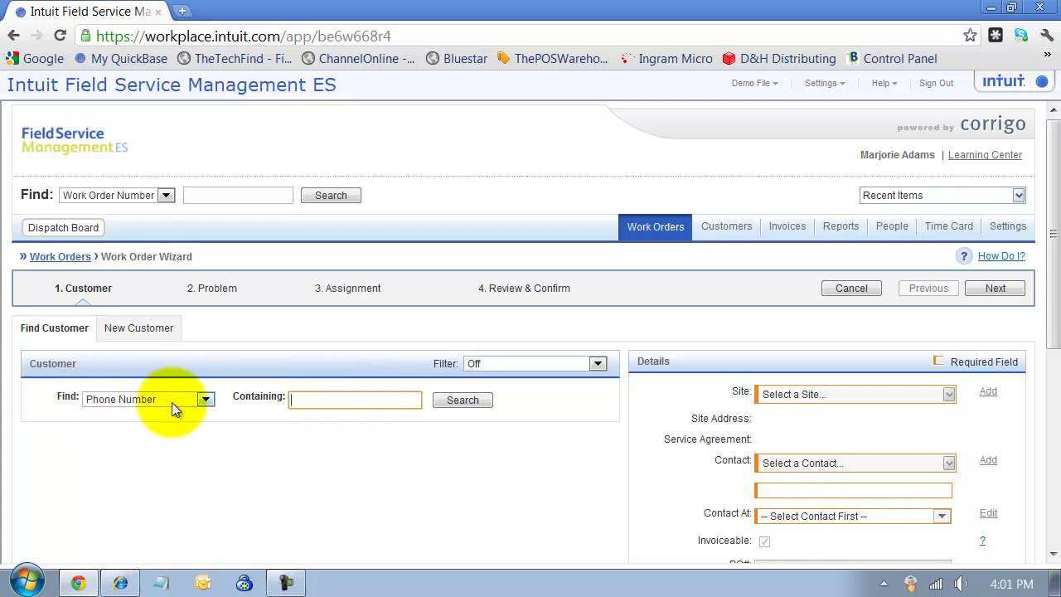
{"action": "left_click", "coordinate": [206, 399]}
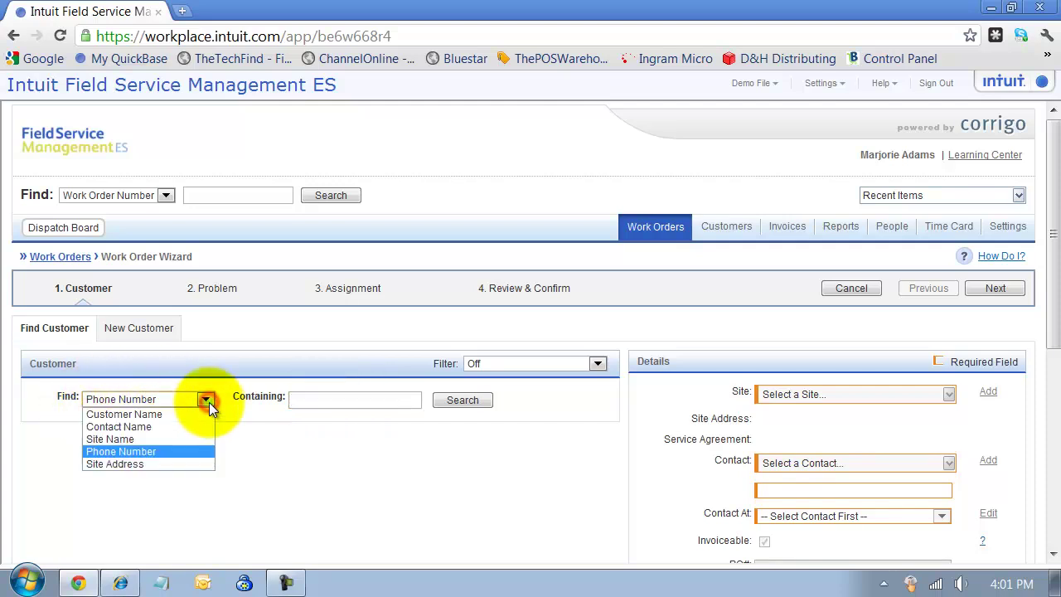
{"action": "left_click", "coordinate": [129, 451]}
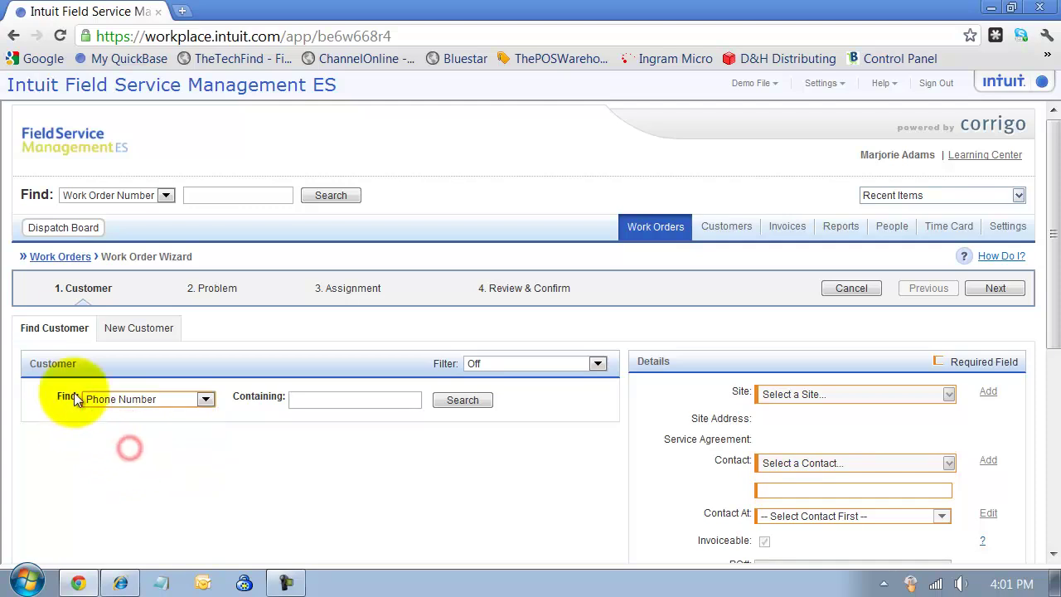
{"action": "left_click", "coordinate": [332, 403]}
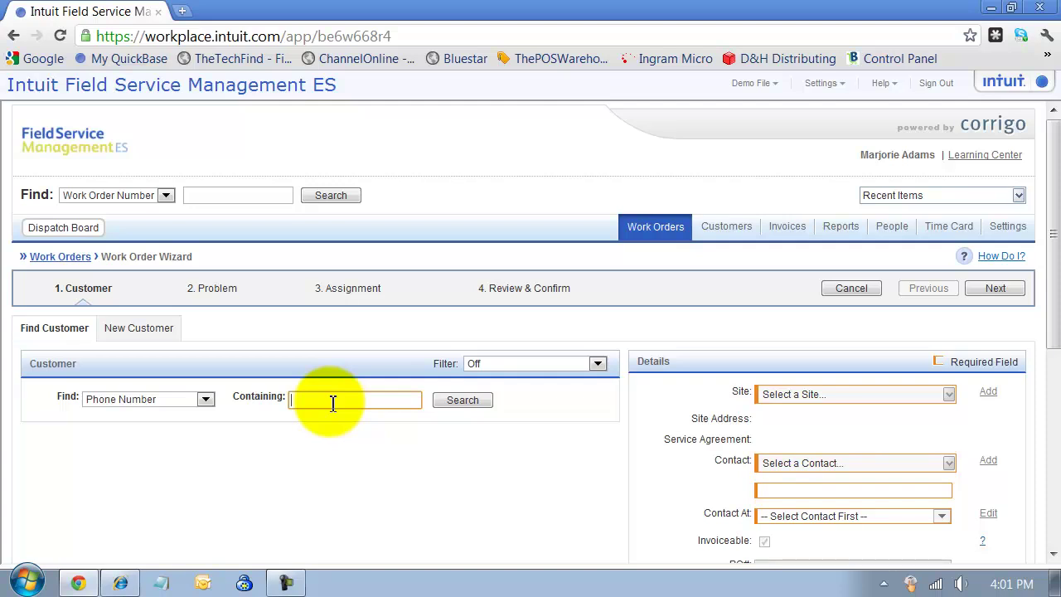
{"action": "type", "text": "1234"}
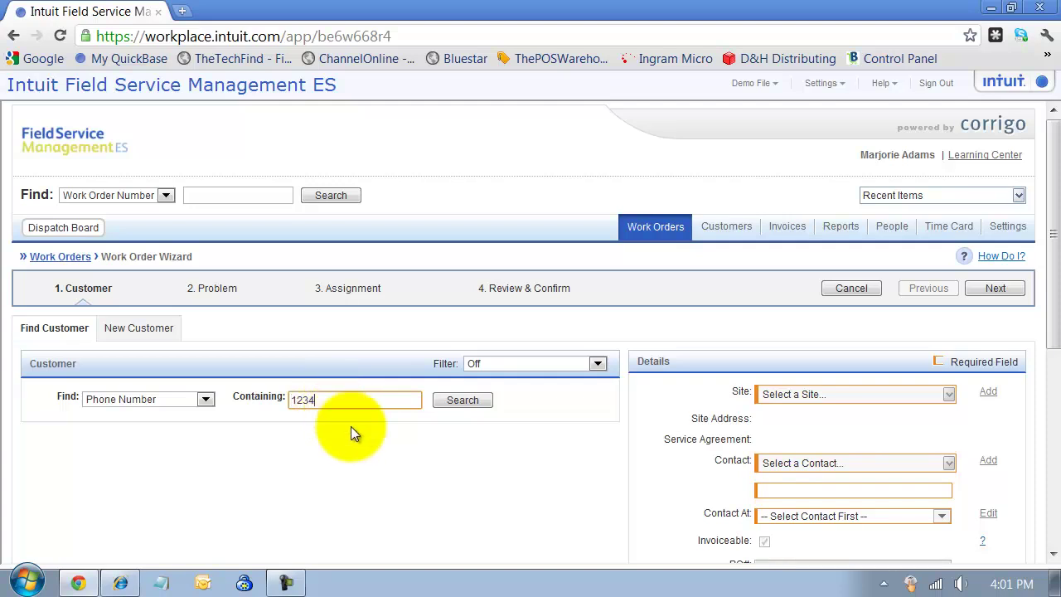
{"action": "key", "text": "Return"}
Choose San Antonio Zoo as the work order's customer and San Antonio Zoo as its site.
{"action": "scroll", "coordinate": [182, 385], "scroll_direction": "down", "scroll_amount": 2}
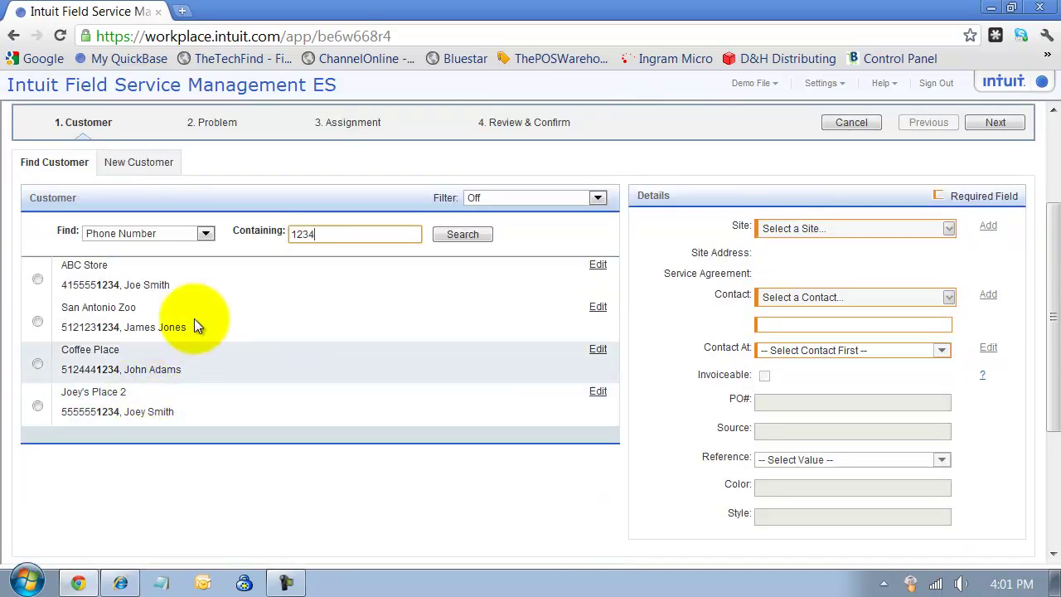
{"action": "left_click", "coordinate": [38, 322]}
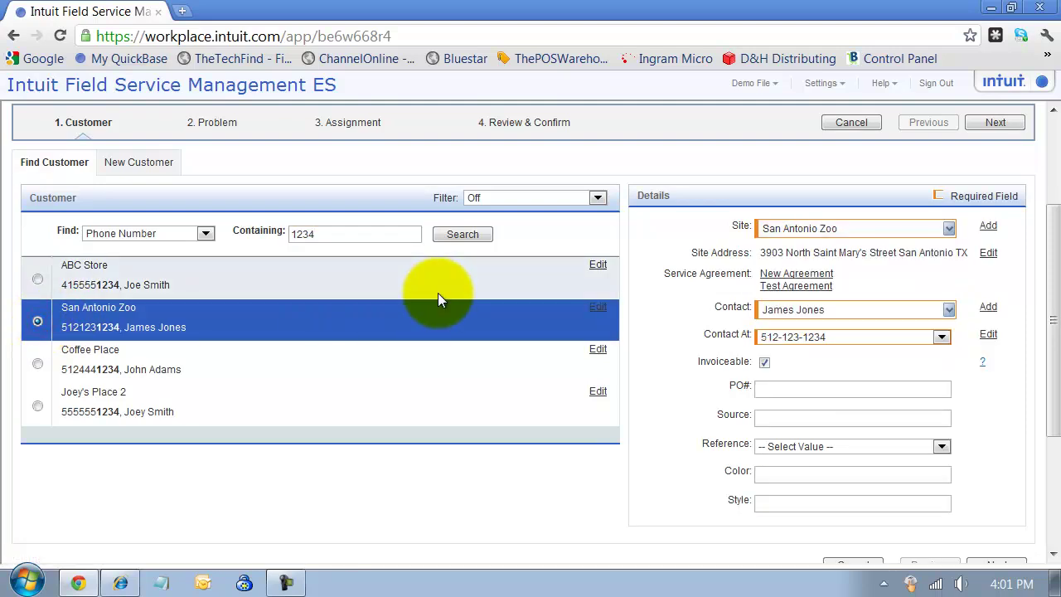
{"action": "left_click", "coordinate": [948, 229]}
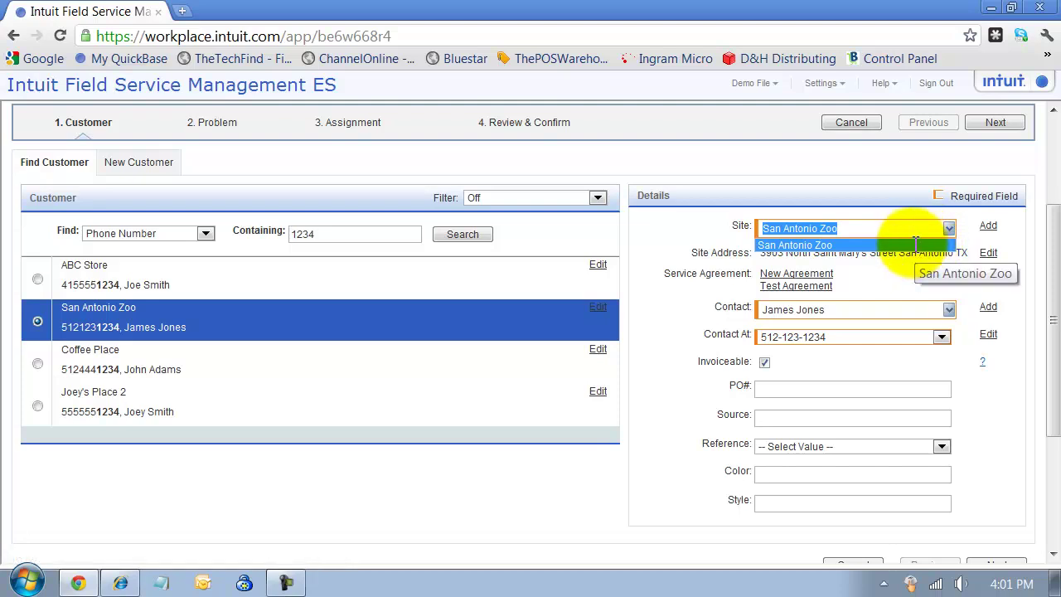
{"action": "left_click", "coordinate": [901, 248]}
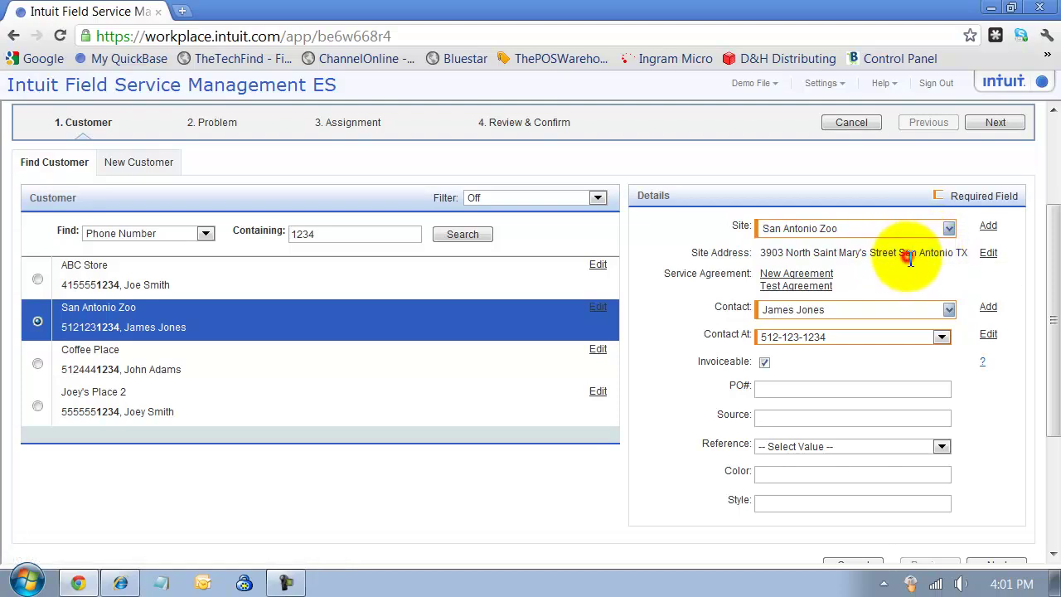
View the customer's service agreement called New Agreement and return to the unfinished work order.
{"action": "left_click", "coordinate": [801, 273]}
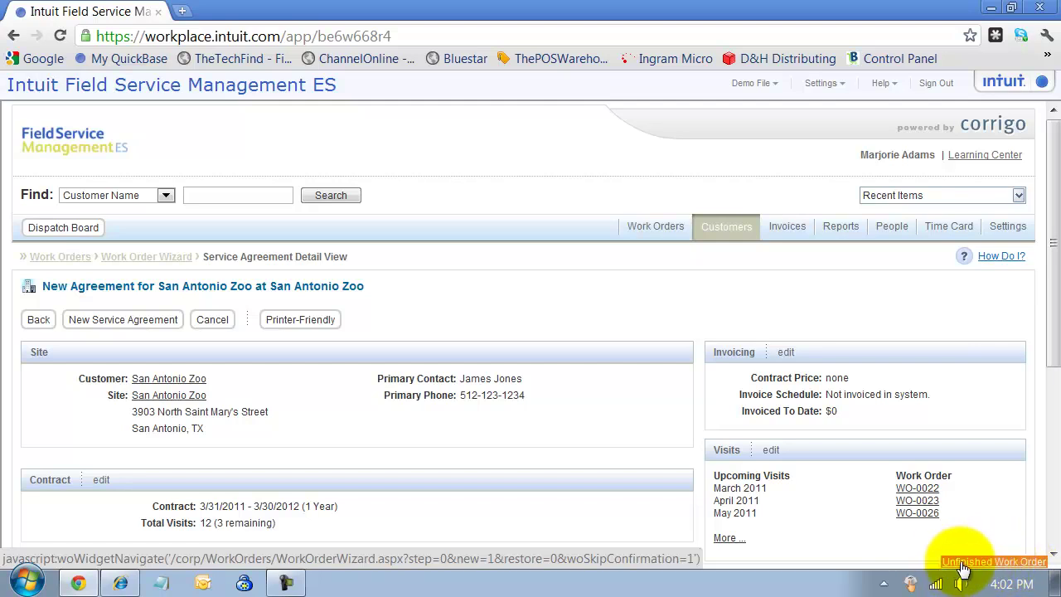
{"action": "left_click", "coordinate": [1002, 564]}
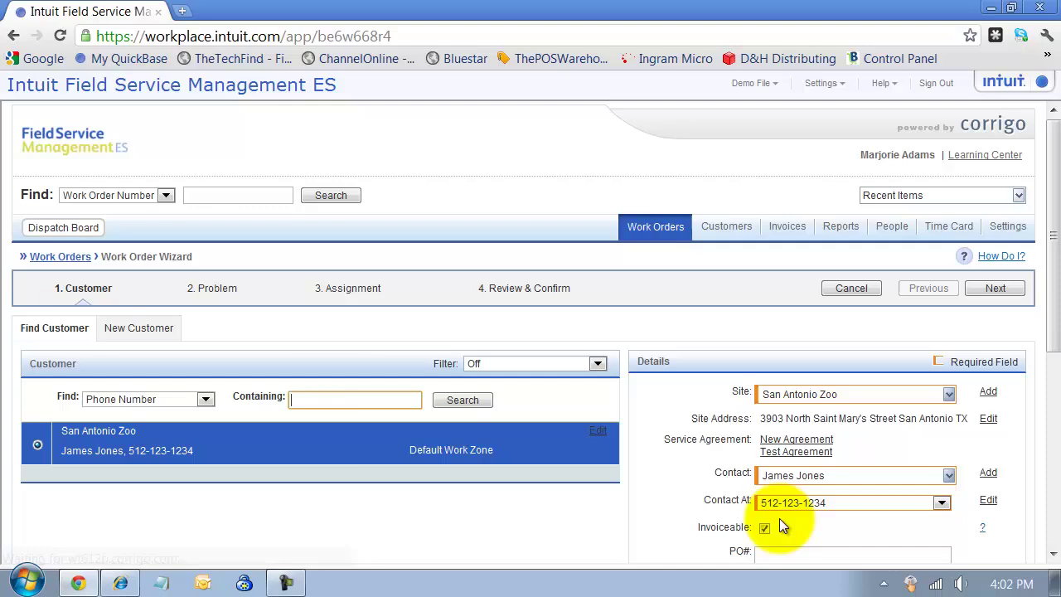
Review the contact choices and the Invoiceable option in the work order's customer details.
{"action": "scroll", "coordinate": [849, 492], "scroll_direction": "down", "scroll_amount": 3}
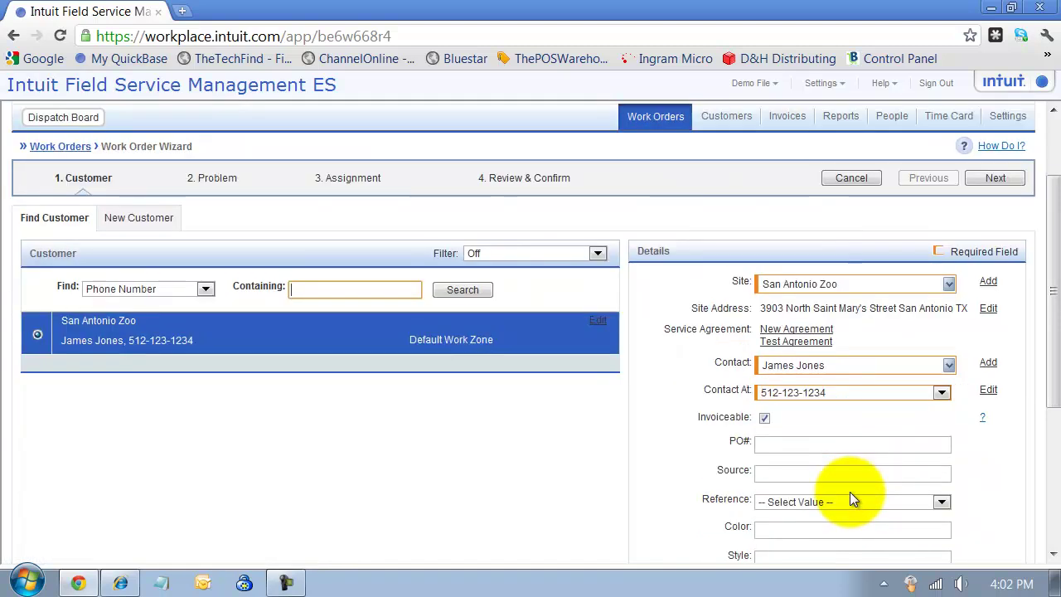
{"action": "left_click", "coordinate": [950, 310]}
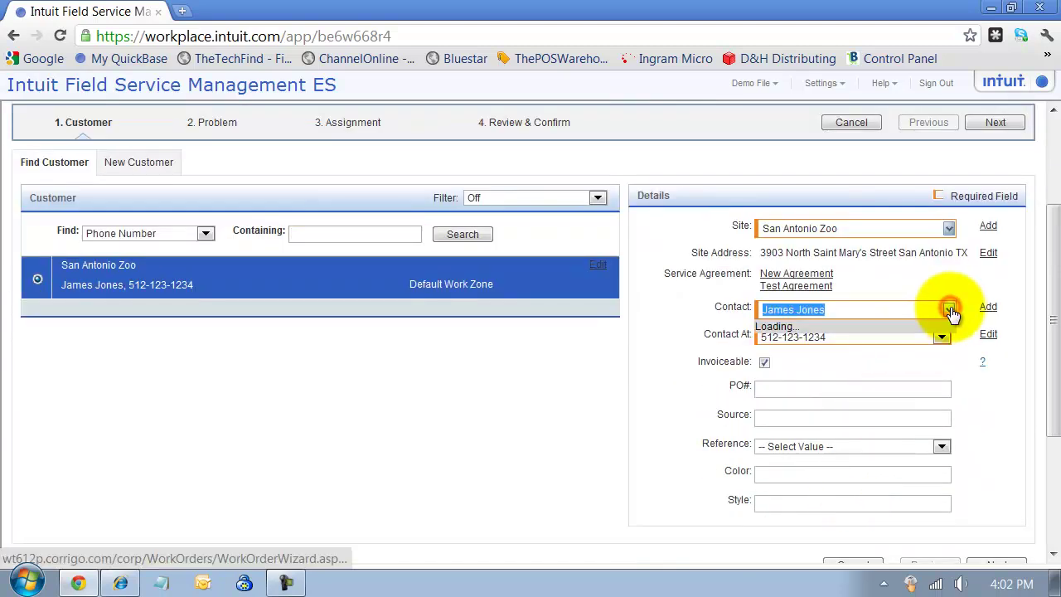
{"action": "left_click", "coordinate": [949, 310]}
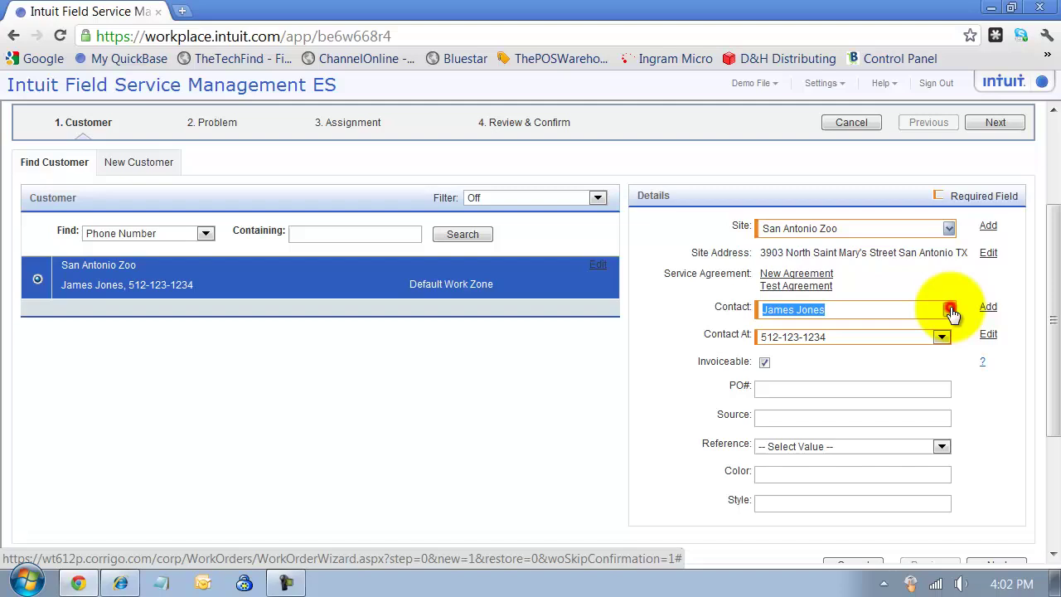
{"action": "left_click", "coordinate": [765, 362]}
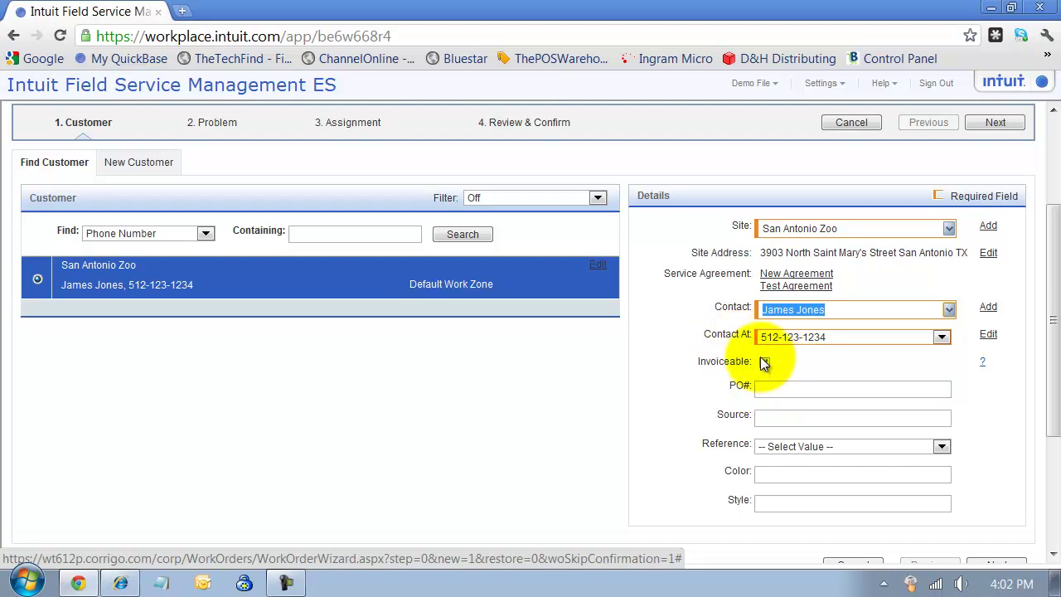
{"action": "left_click", "coordinate": [764, 363]}
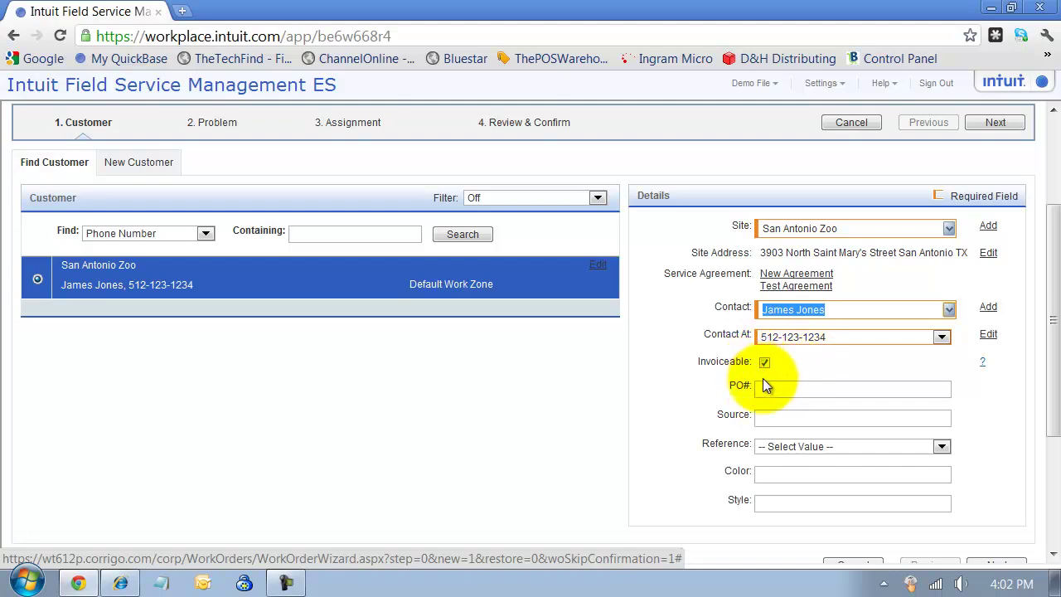
Enter the purchase order number, set Source to YP and Reference to Type A, and continue to the Problem stage.
{"action": "left_click", "coordinate": [791, 389]}
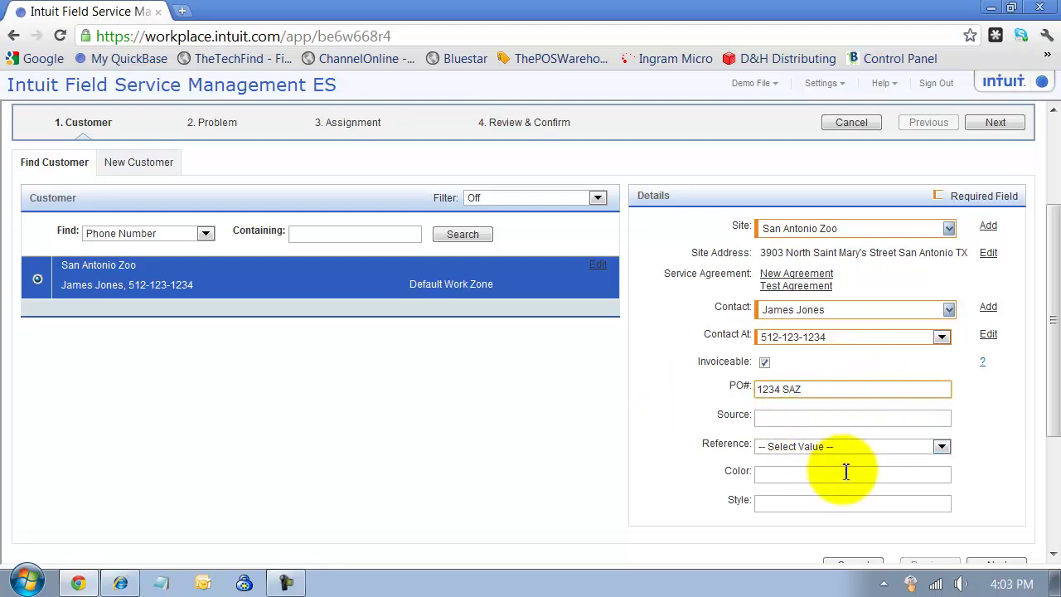
{"action": "left_click", "coordinate": [796, 421]}
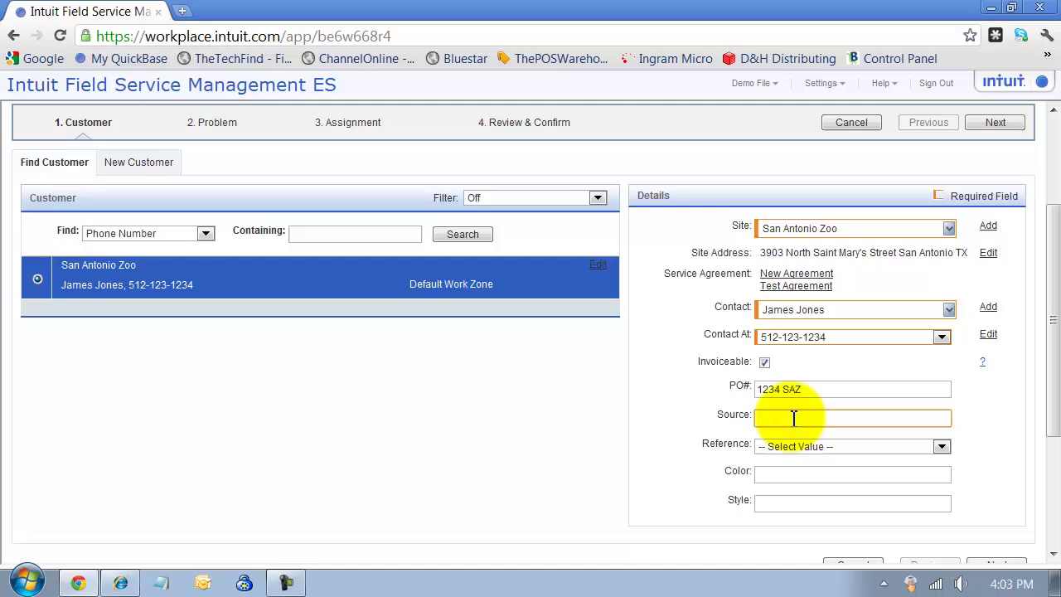
{"action": "type", "text": "Y"}
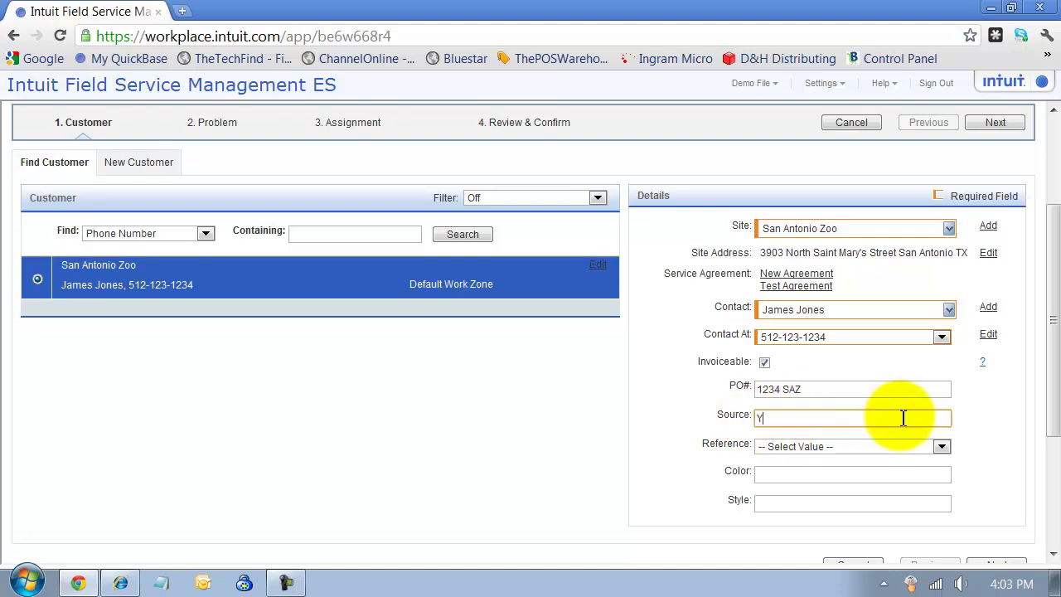
{"action": "type", "text": "P"}
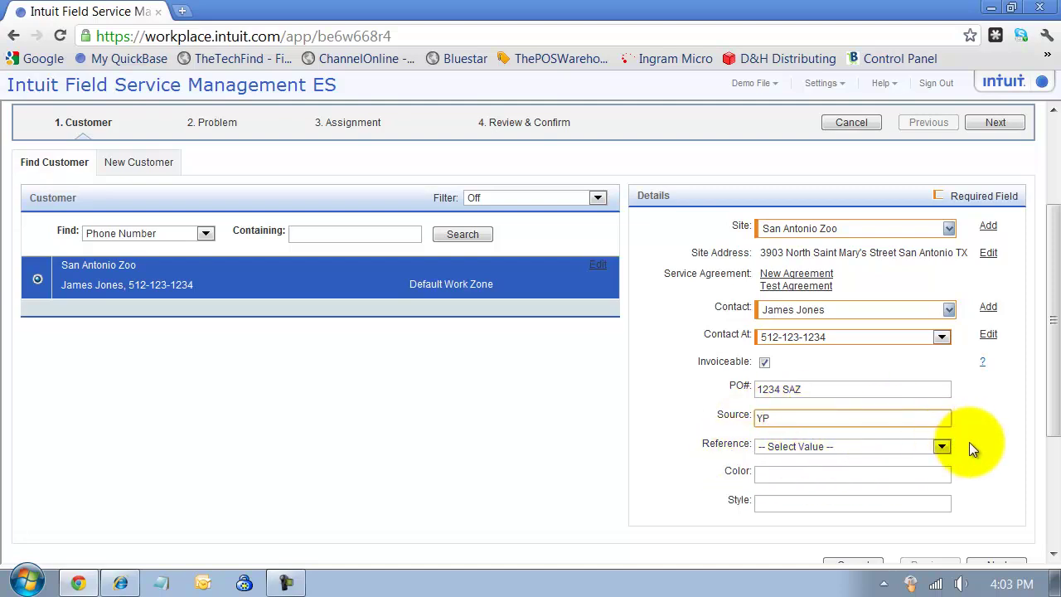
{"action": "left_click", "coordinate": [943, 447]}
{"action": "left_click", "coordinate": [788, 470]}
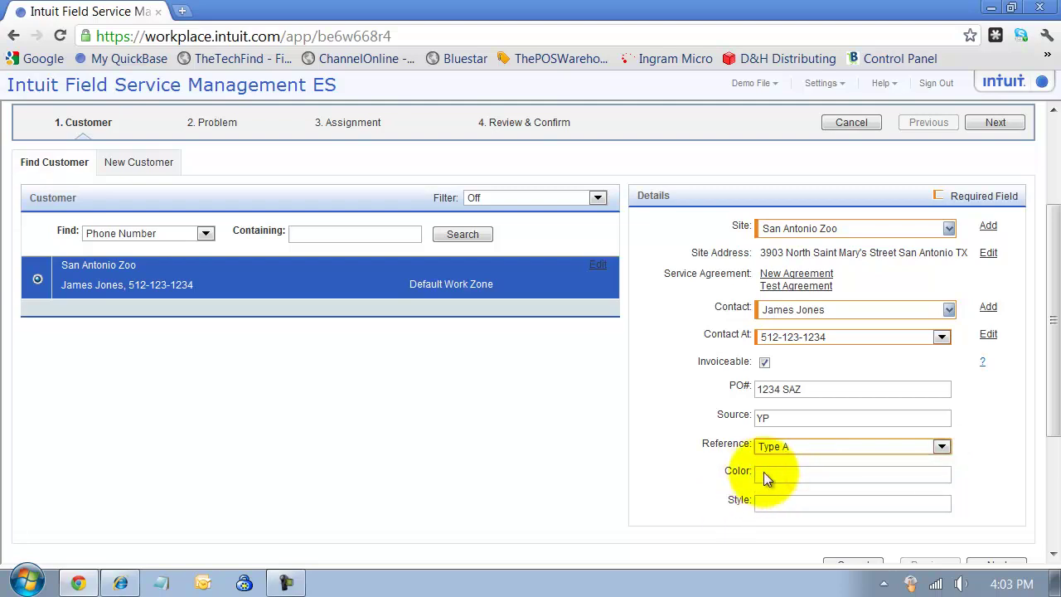
{"action": "scroll", "coordinate": [813, 507], "scroll_direction": "down", "scroll_amount": 1}
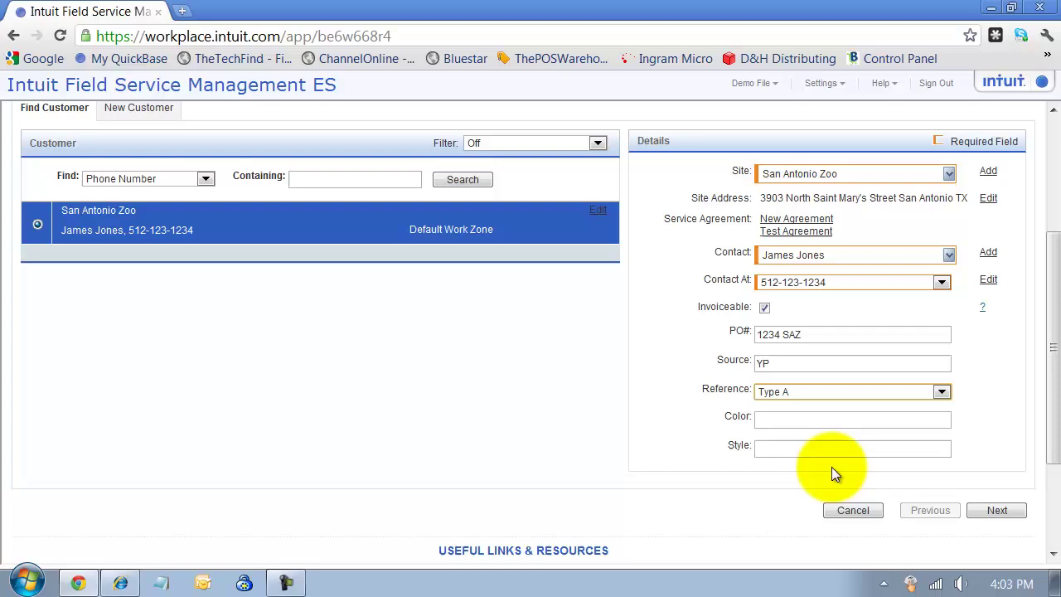
{"action": "left_click", "coordinate": [993, 508]}
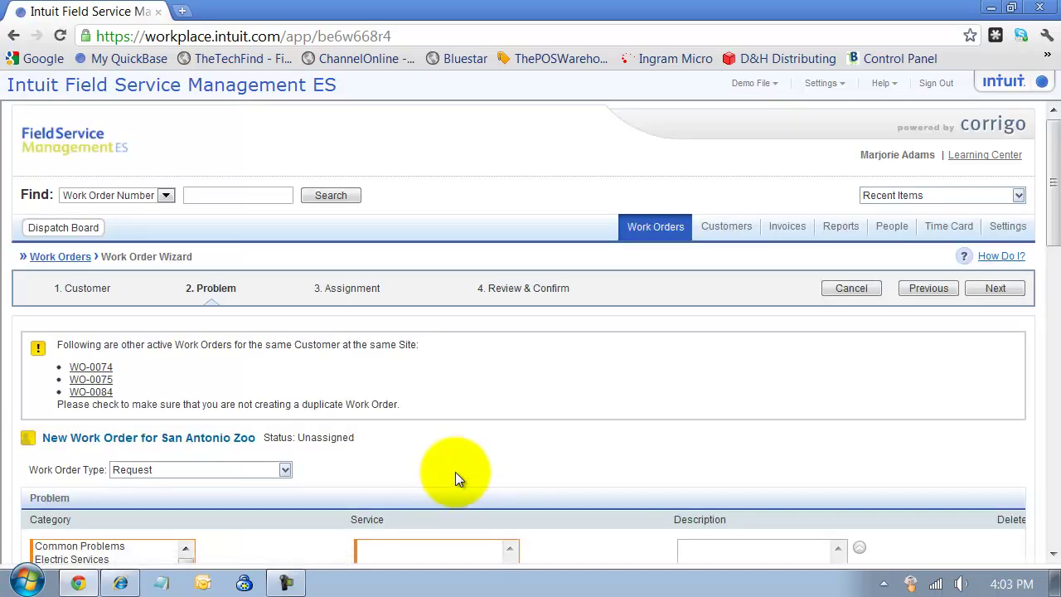
Review the first active work order listed for the same customer and site, including its appointment type, and return to the unfinished work order.
{"action": "scroll", "coordinate": [448, 415], "scroll_direction": "down", "scroll_amount": 2}
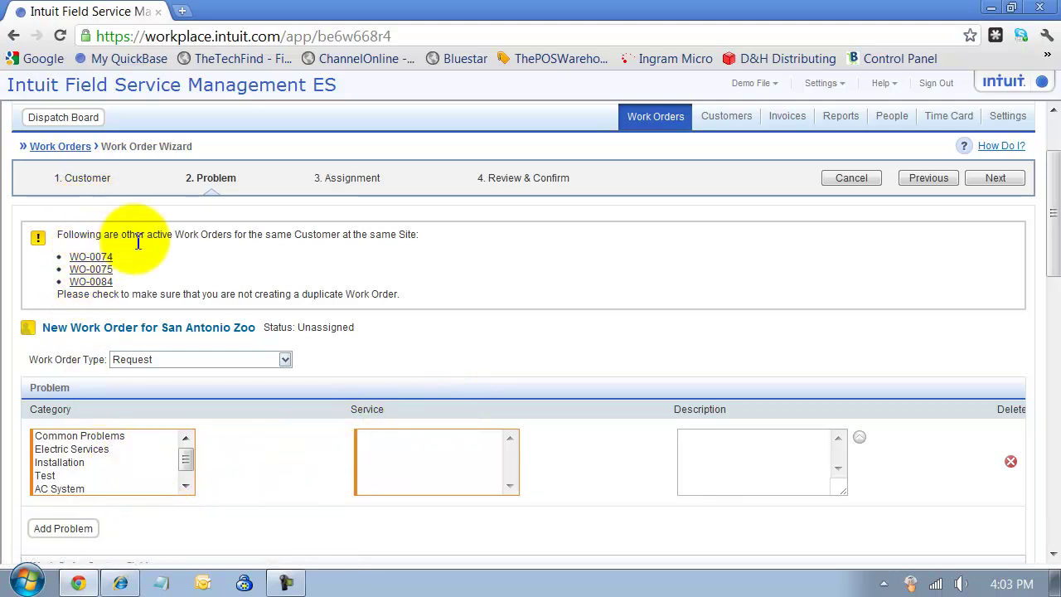
{"action": "left_click_drag", "start_coordinate": [175, 238], "coordinate": [417, 237]}
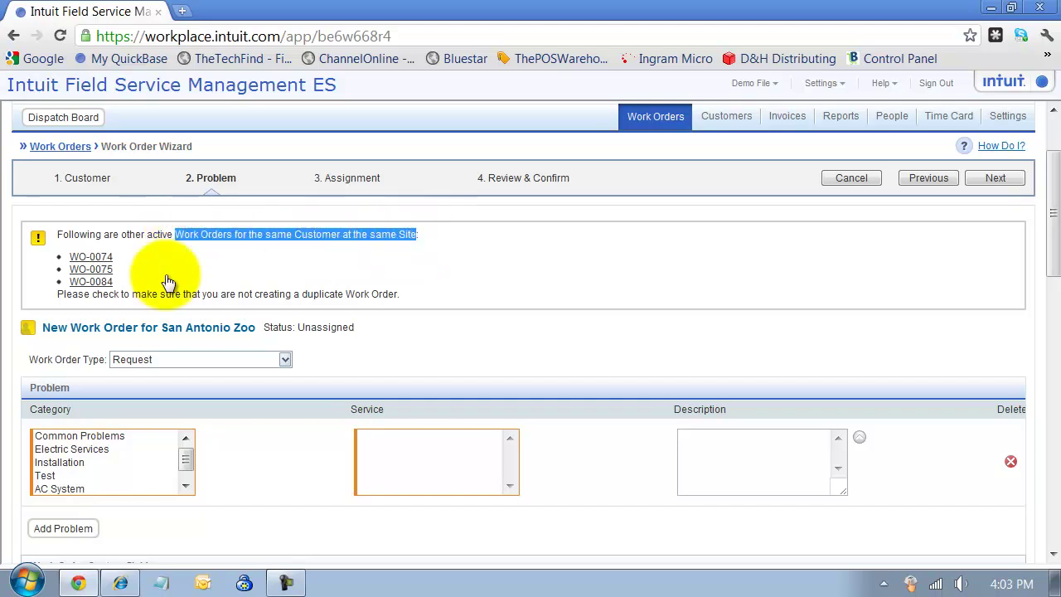
{"action": "left_click", "coordinate": [98, 257]}
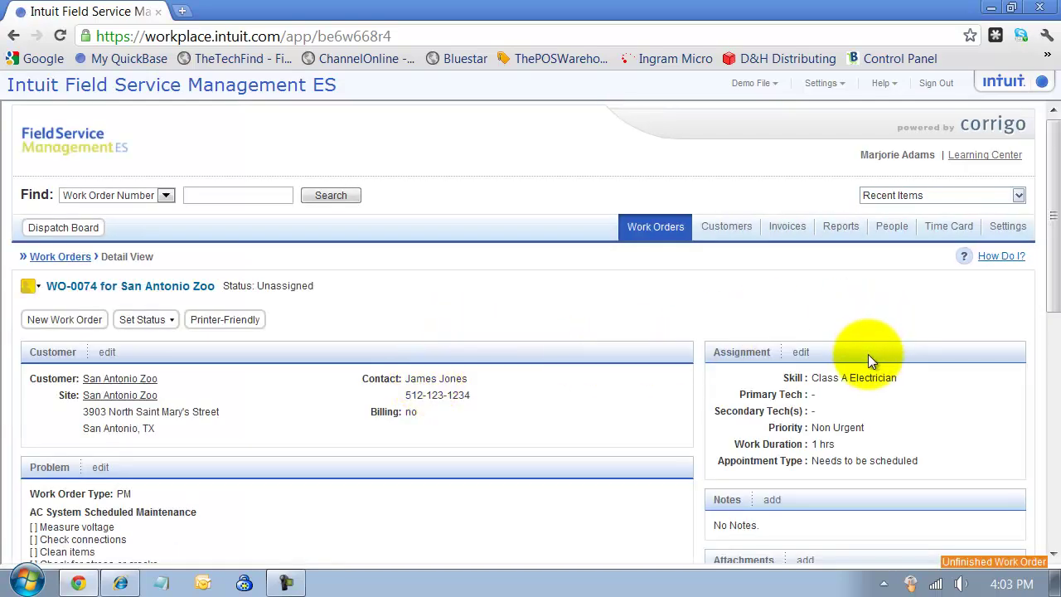
{"action": "scroll", "coordinate": [868, 354], "scroll_direction": "down", "scroll_amount": 3}
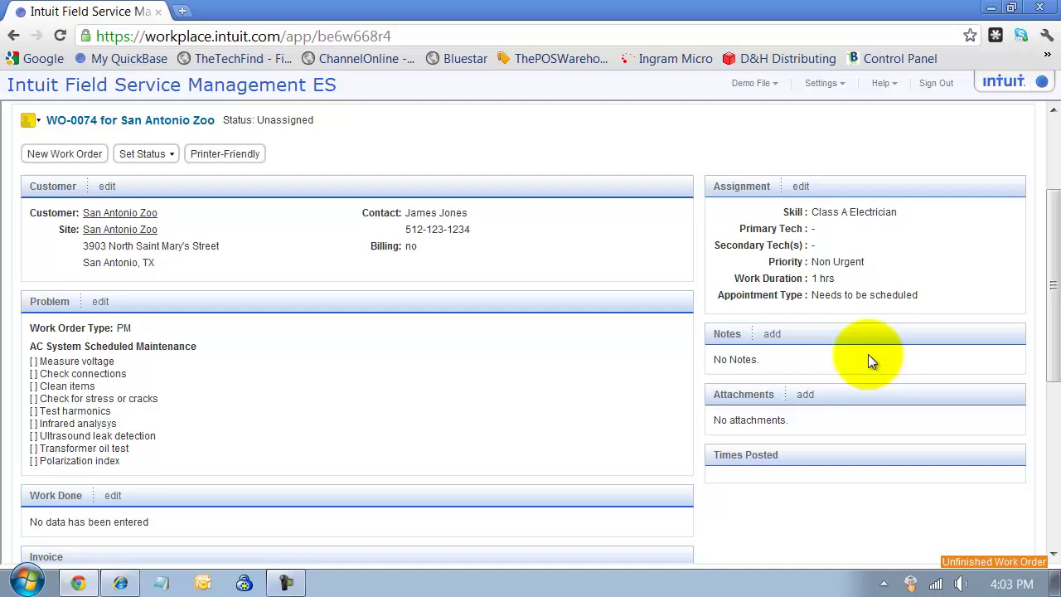
{"action": "scroll", "coordinate": [868, 354], "scroll_direction": "down", "scroll_amount": 3}
{"action": "scroll", "coordinate": [868, 354], "scroll_direction": "up", "scroll_amount": 3}
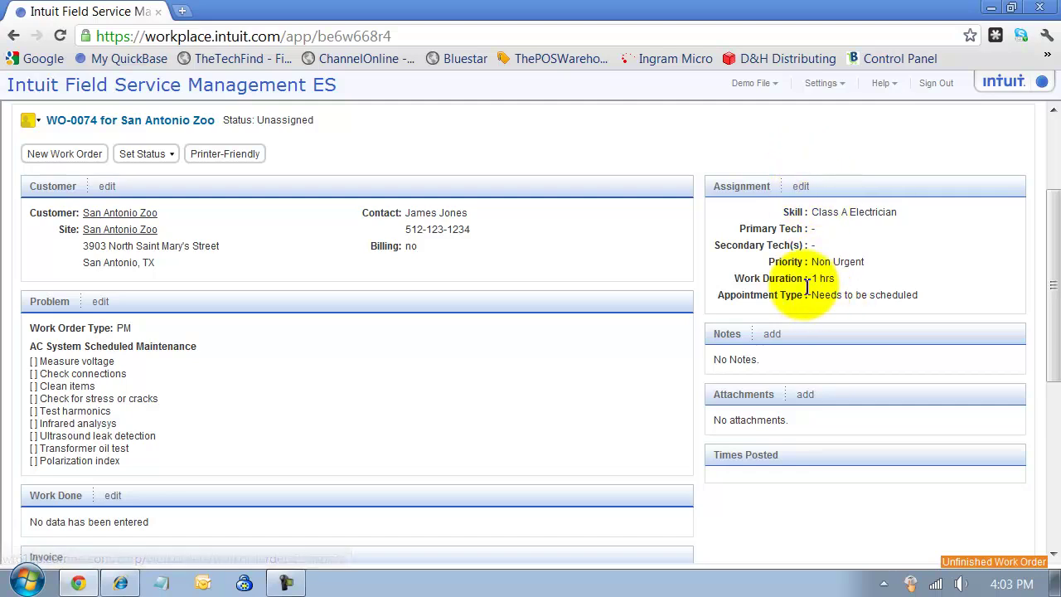
{"action": "left_click_drag", "start_coordinate": [810, 296], "coordinate": [907, 296]}
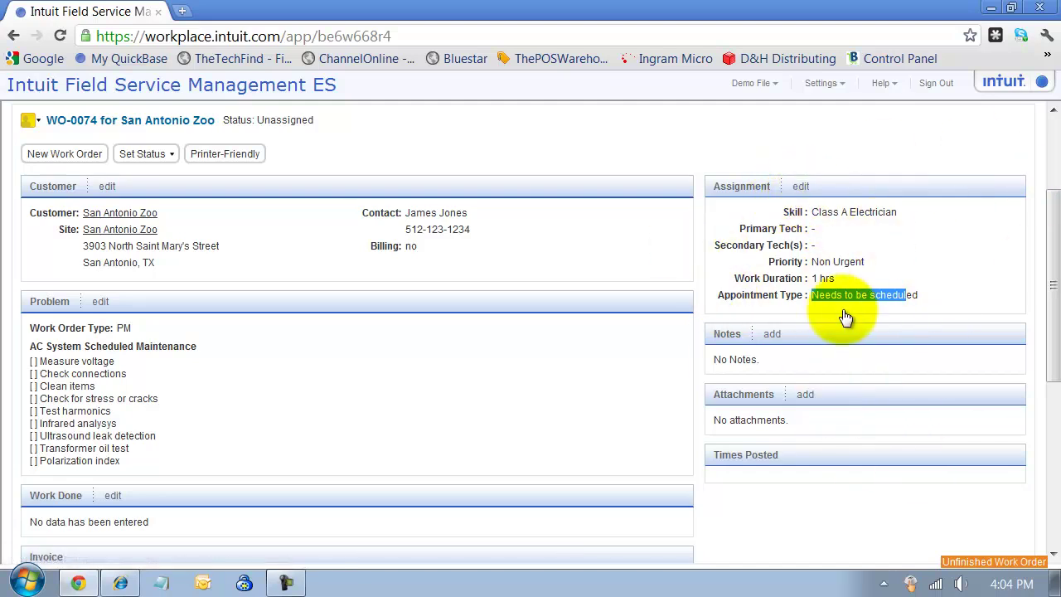
{"action": "left_click", "coordinate": [1014, 556]}
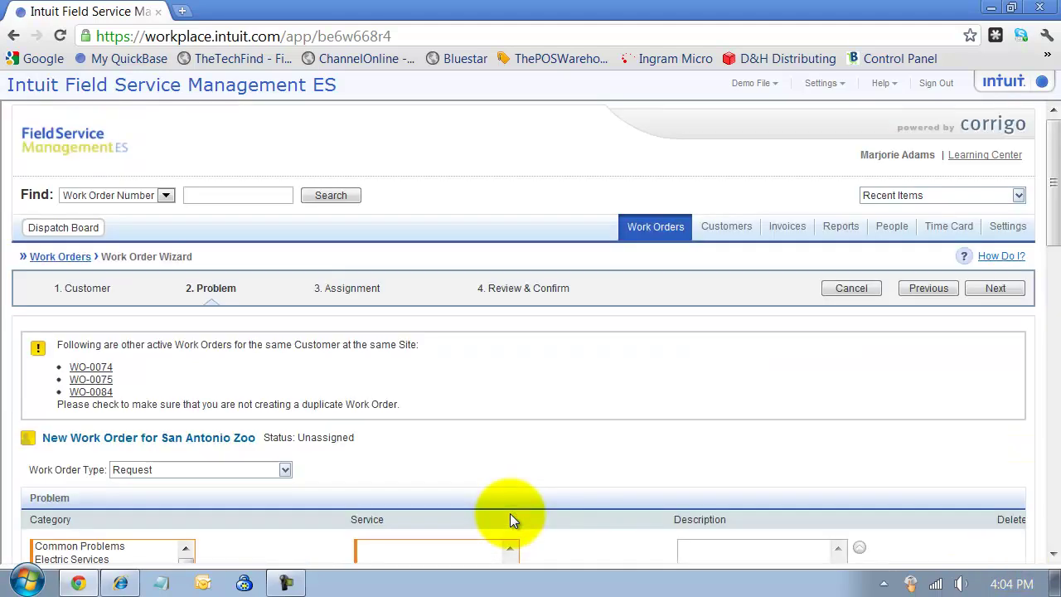
Set the work order type to Request and choose Common Problems as the problem category.
{"action": "scroll", "coordinate": [395, 352], "scroll_direction": "down", "scroll_amount": 3}
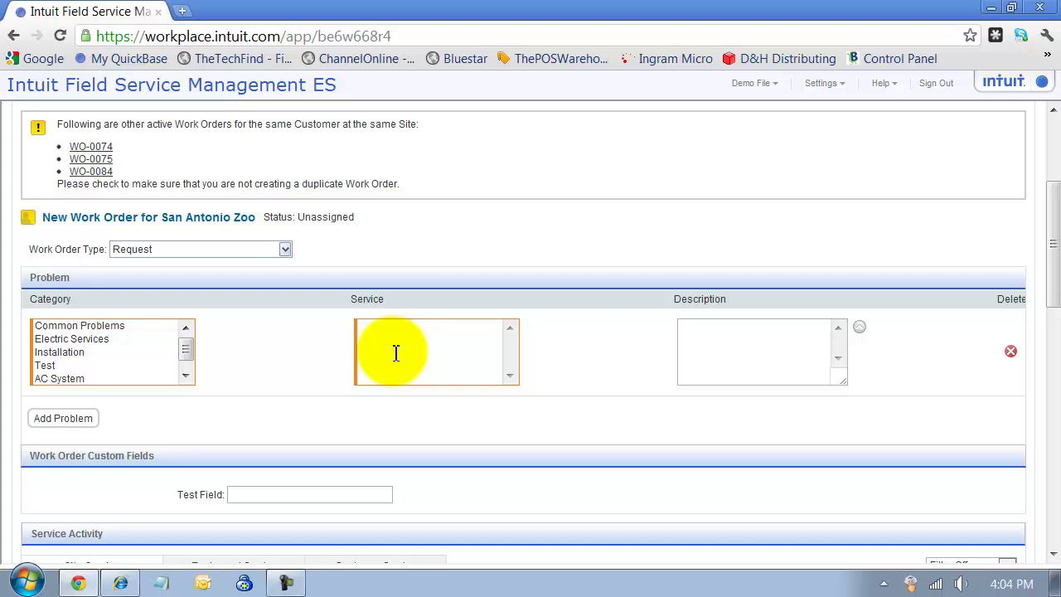
{"action": "left_click", "coordinate": [286, 249]}
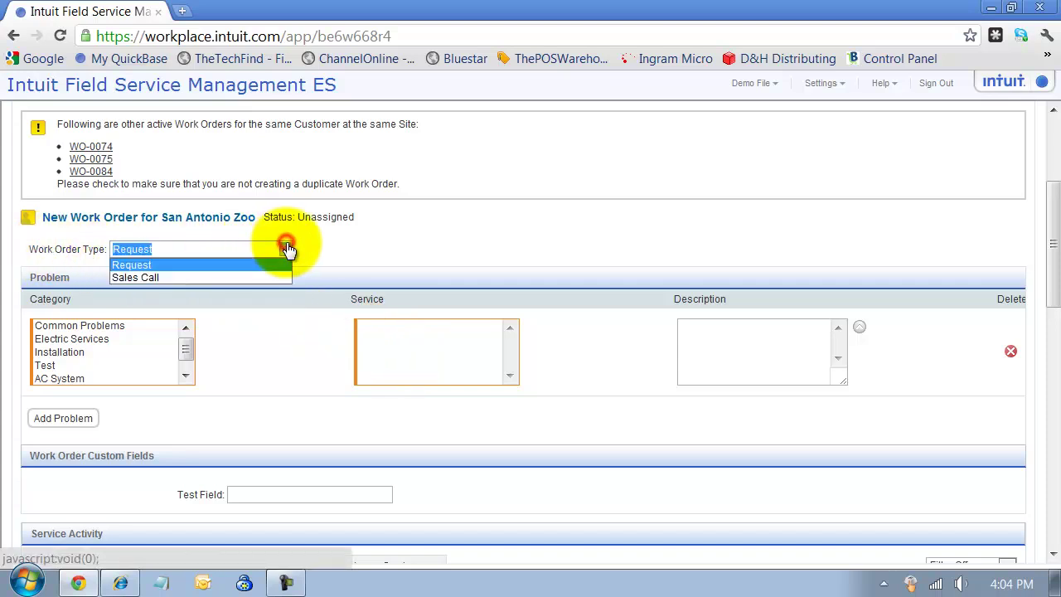
{"action": "left_click", "coordinate": [265, 267]}
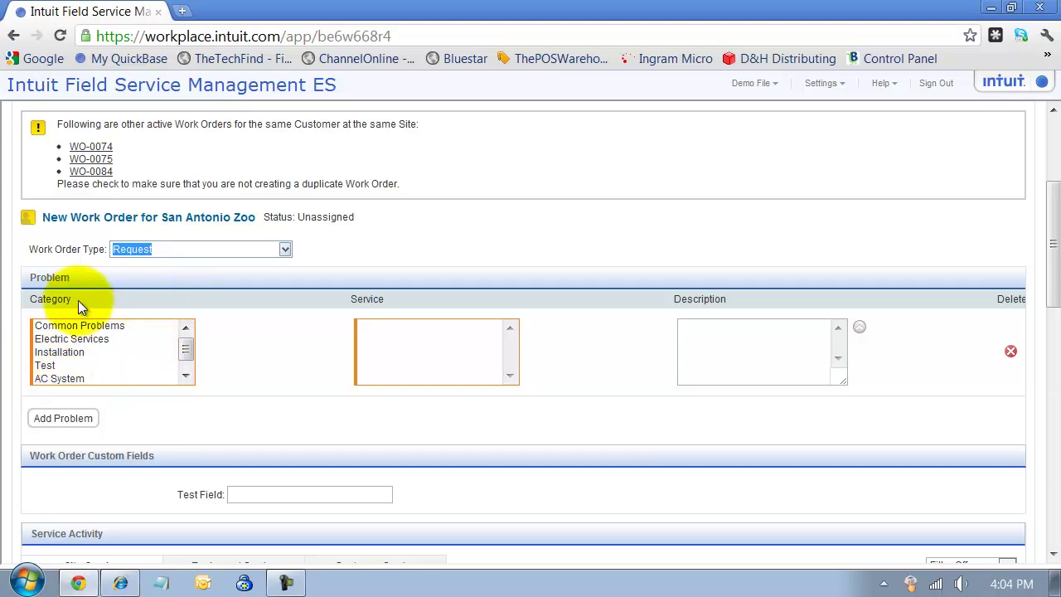
{"action": "left_click", "coordinate": [68, 325]}
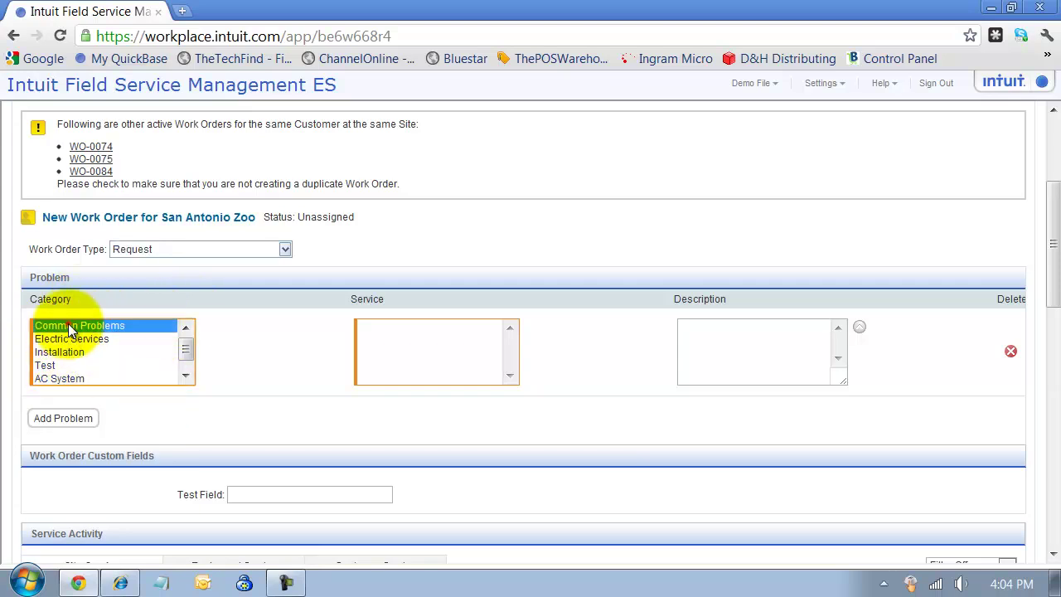
Choose Burning smell as the problem's service and enter the description "It smells really bad - please come quick.".
{"action": "scroll", "coordinate": [68, 325], "scroll_direction": "down", "scroll_amount": 1}
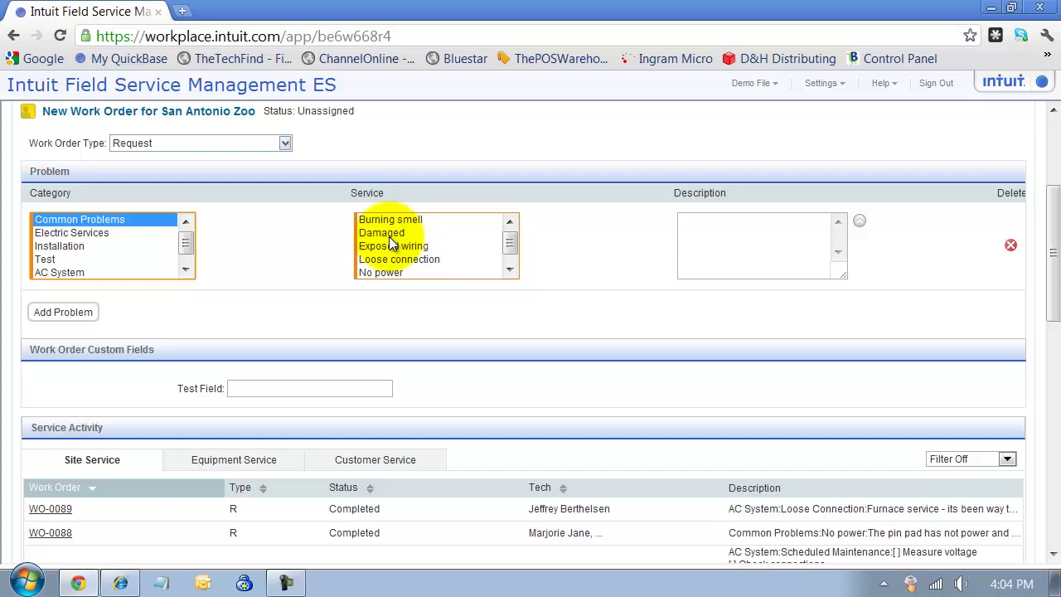
{"action": "left_click", "coordinate": [390, 219]}
{"action": "left_click", "coordinate": [749, 238]}
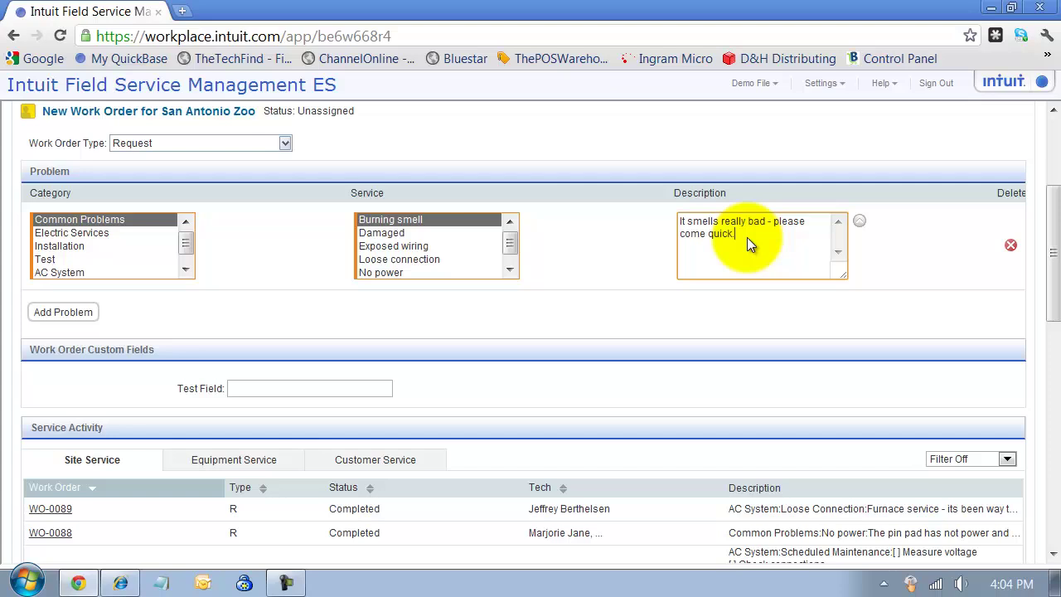
Add a second problem with category Common Problems, service No power and the description "Need power".
{"action": "left_click", "coordinate": [66, 312]}
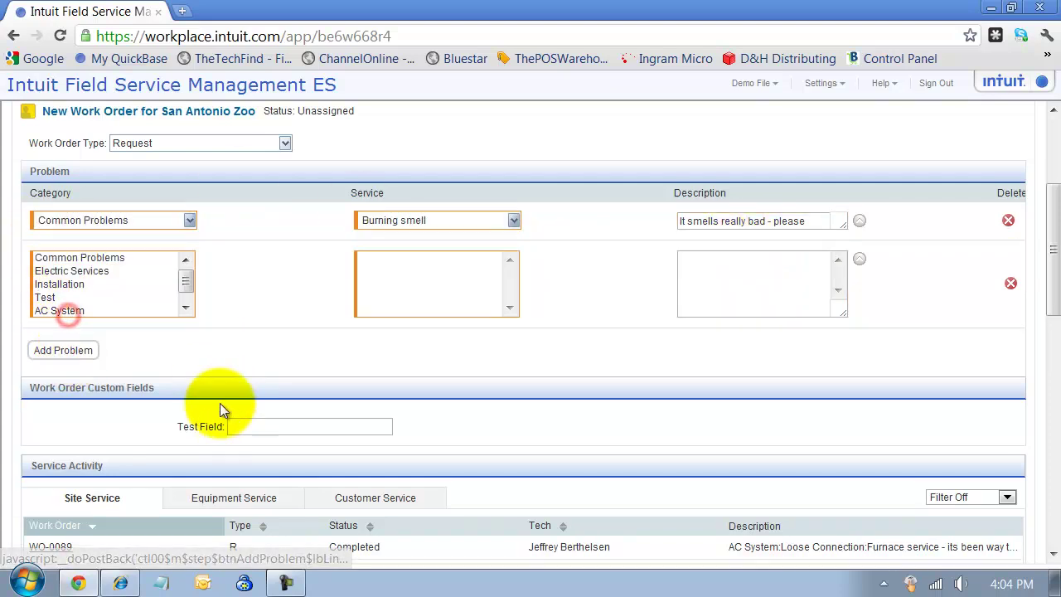
{"action": "left_click", "coordinate": [86, 258]}
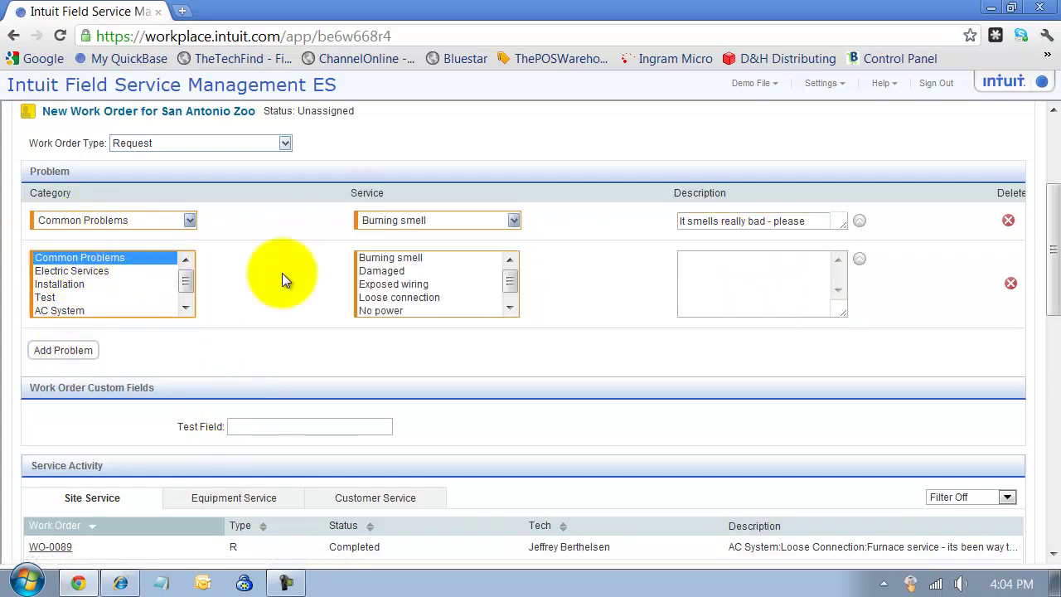
{"action": "left_click", "coordinate": [381, 311]}
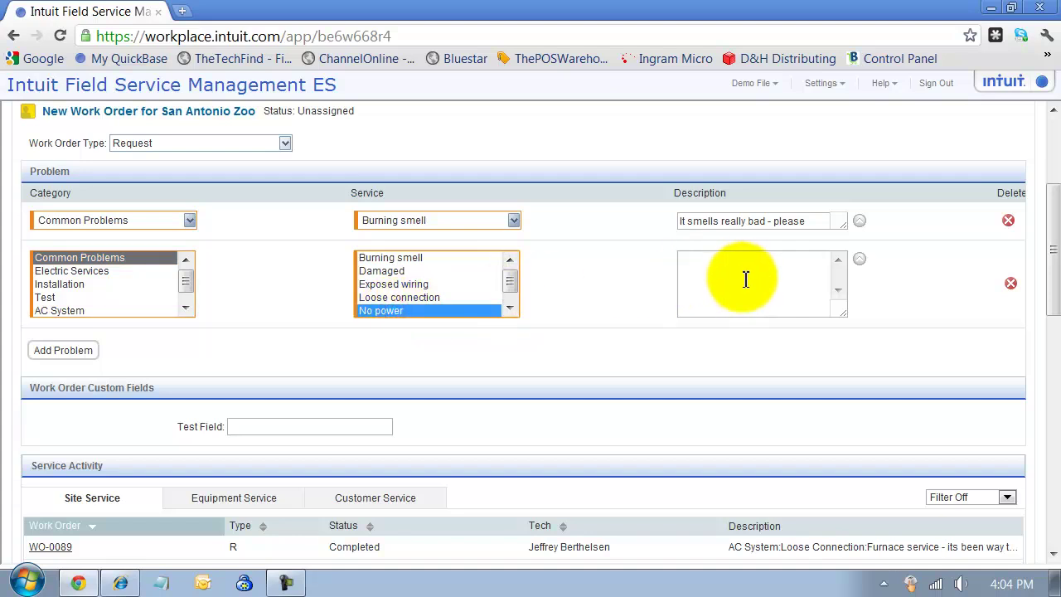
{"action": "left_click", "coordinate": [744, 280]}
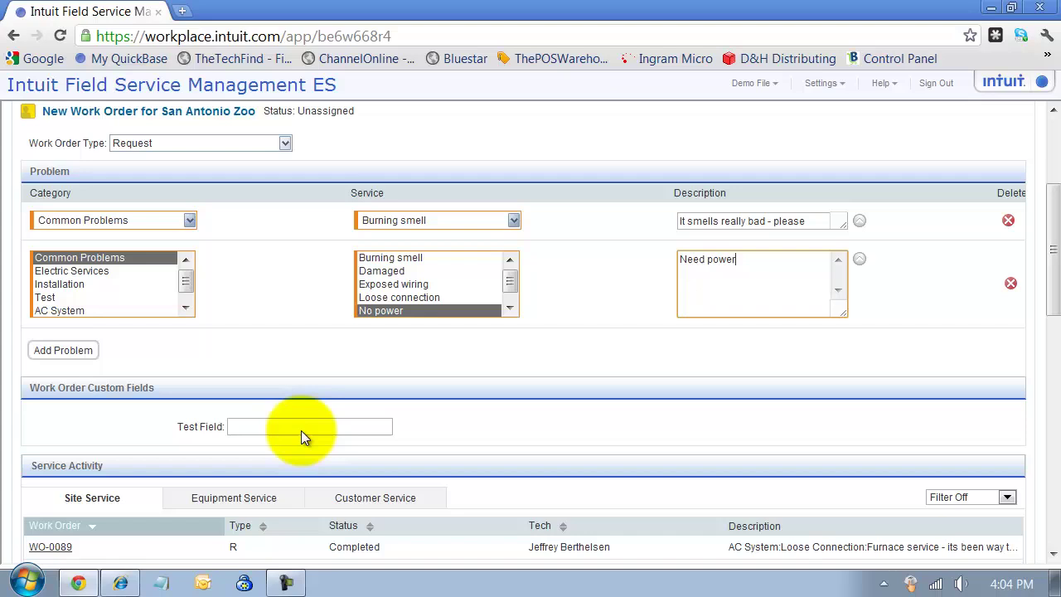
Review the site's past work orders under Service Activity and continue to the Assignment stage.
{"action": "scroll", "coordinate": [301, 429], "scroll_direction": "down", "scroll_amount": 3}
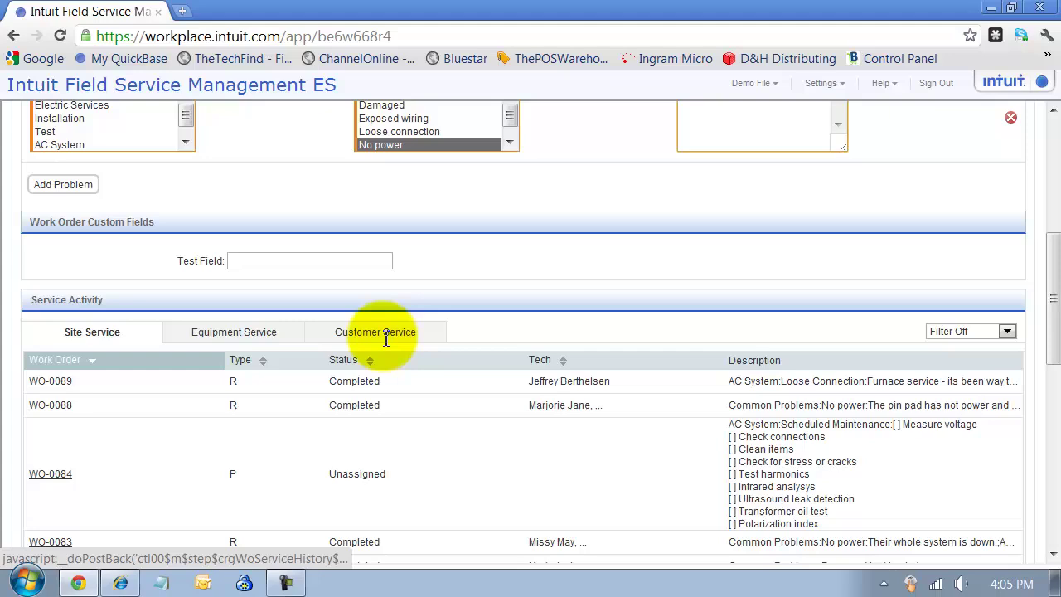
{"action": "scroll", "coordinate": [945, 383], "scroll_direction": "down", "scroll_amount": 1}
{"action": "scroll", "coordinate": [944, 383], "scroll_direction": "down", "scroll_amount": 5}
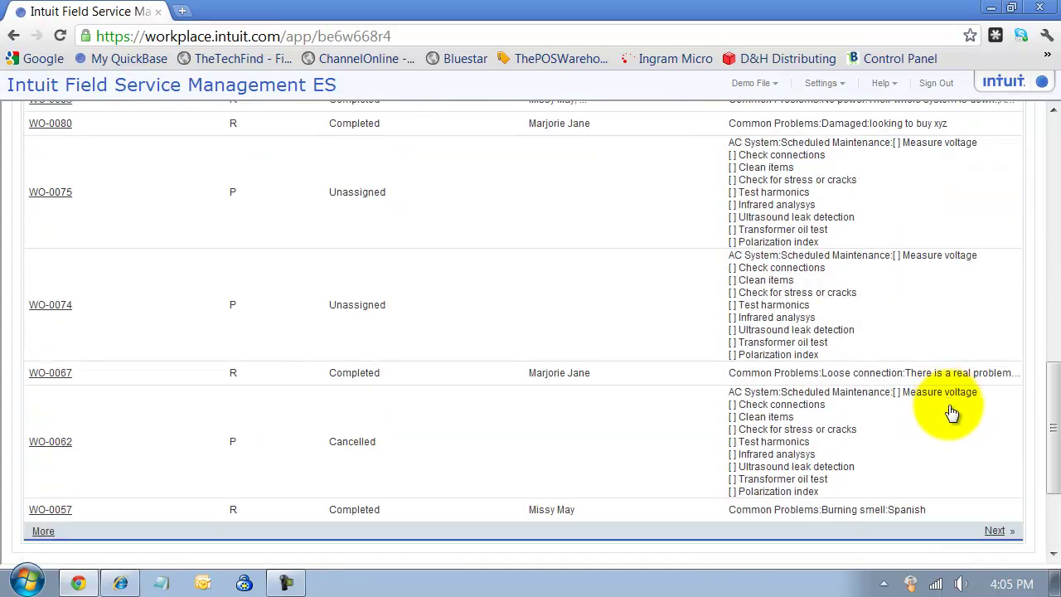
{"action": "scroll", "coordinate": [1001, 529], "scroll_direction": "down", "scroll_amount": 1}
{"action": "left_click", "coordinate": [1000, 520]}
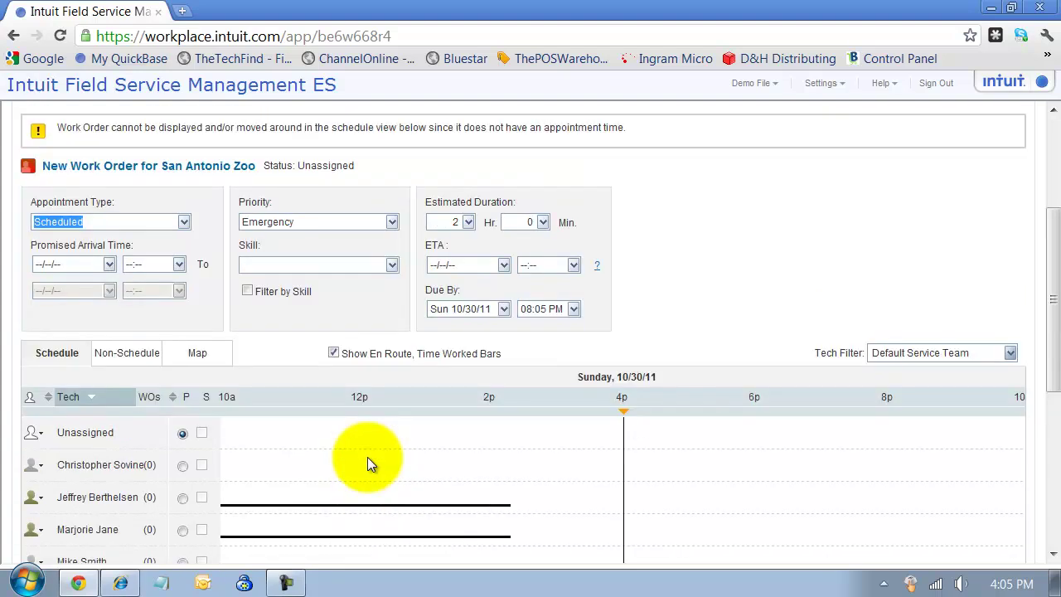
Set the start of the Promised Arrival Time to 10/30/2011 at 06:00 PM.
{"action": "scroll", "coordinate": [367, 462], "scroll_direction": "down", "scroll_amount": 1}
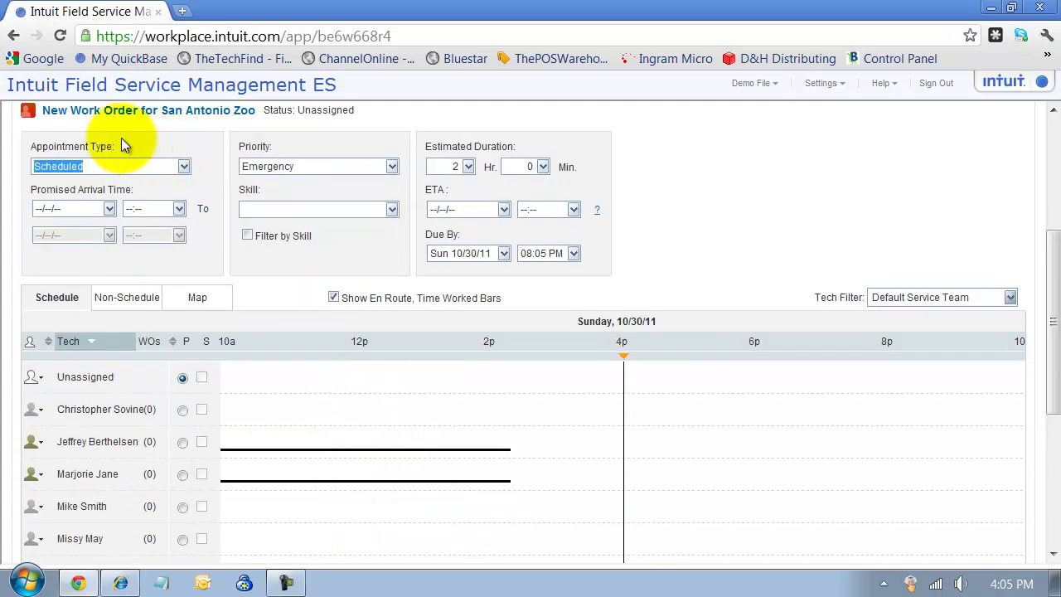
{"action": "left_click", "coordinate": [110, 209]}
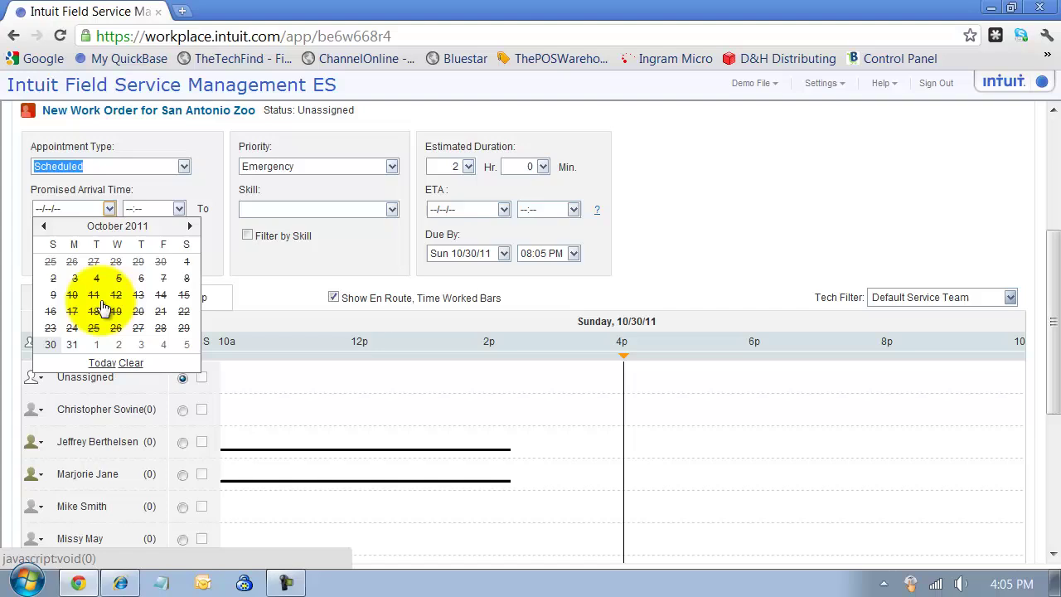
{"action": "left_click", "coordinate": [51, 345]}
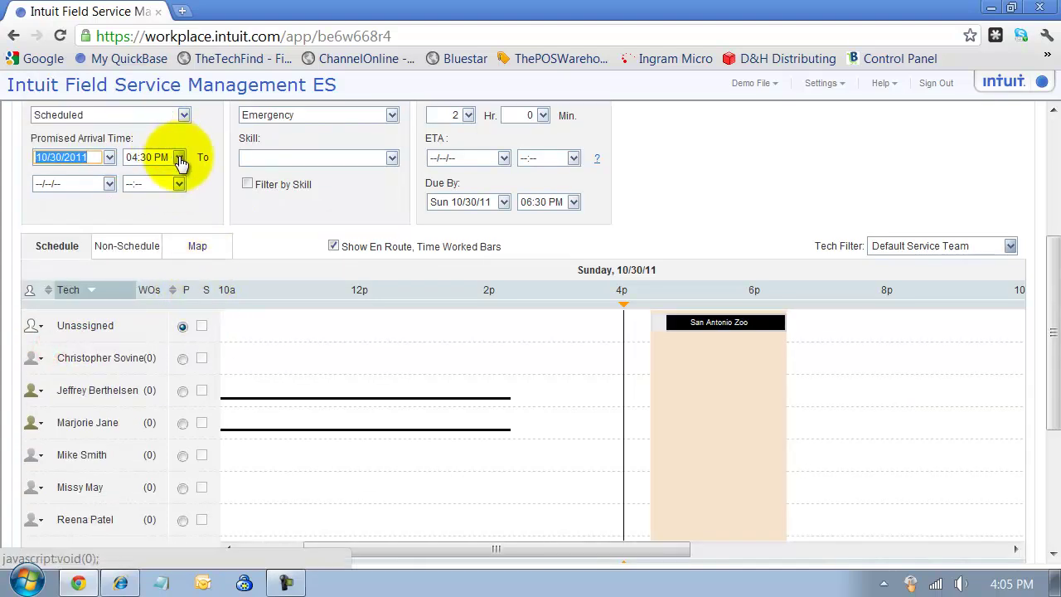
{"action": "left_click", "coordinate": [179, 157]}
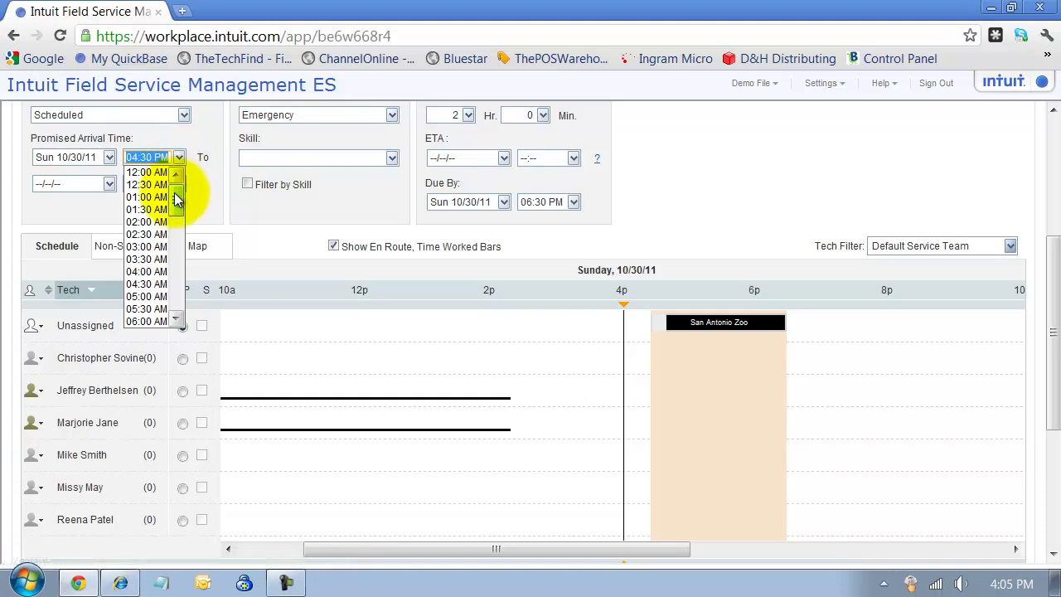
{"action": "left_click_drag", "start_coordinate": [175, 195], "coordinate": [181, 272]}
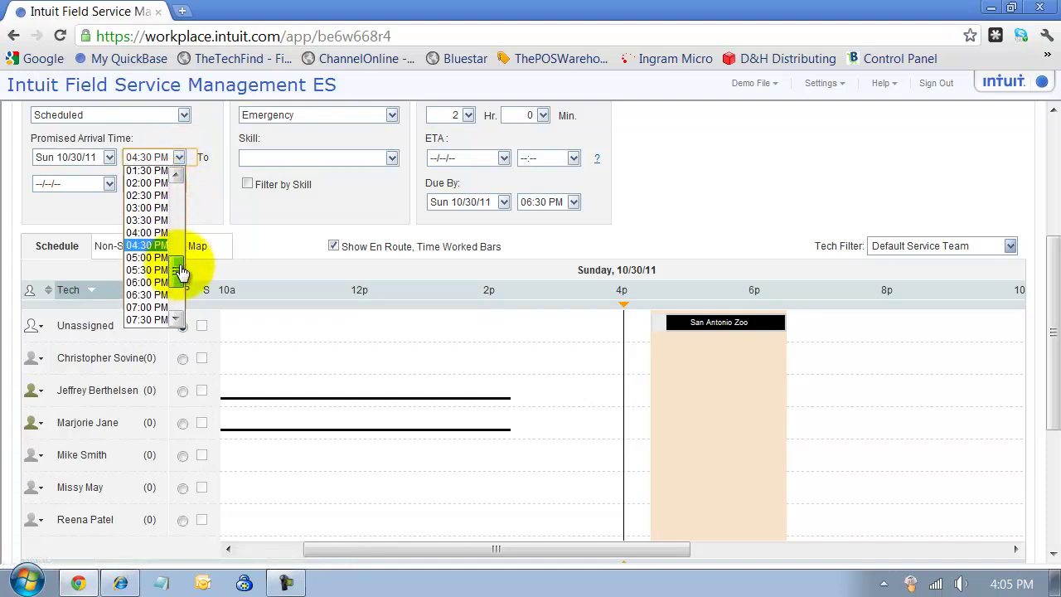
{"action": "left_click", "coordinate": [148, 280]}
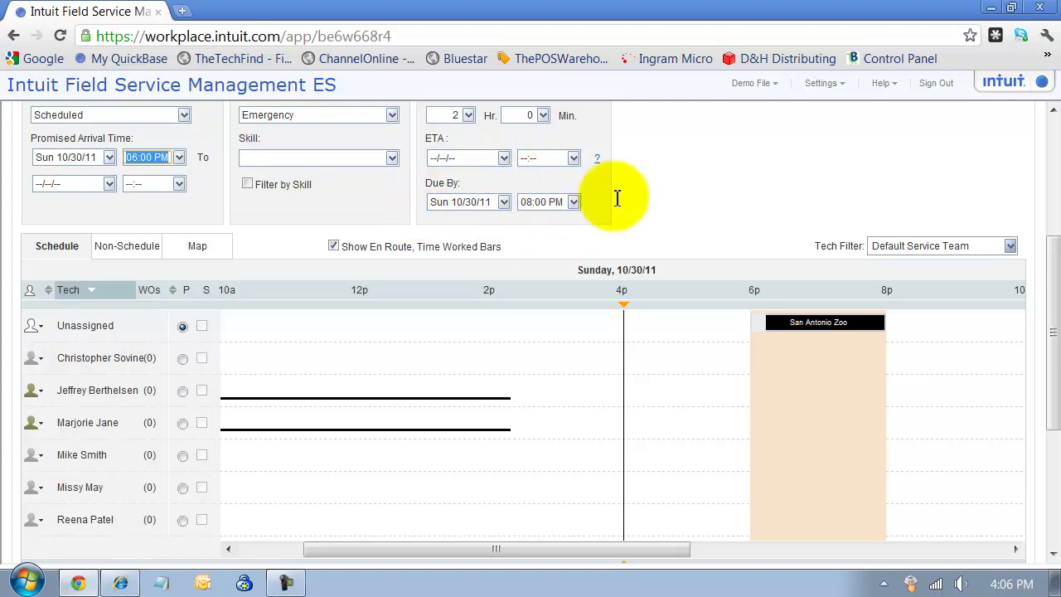
Review the priority choices and select Emergency for the work order.
{"action": "scroll", "coordinate": [324, 192], "scroll_direction": "up", "scroll_amount": 1}
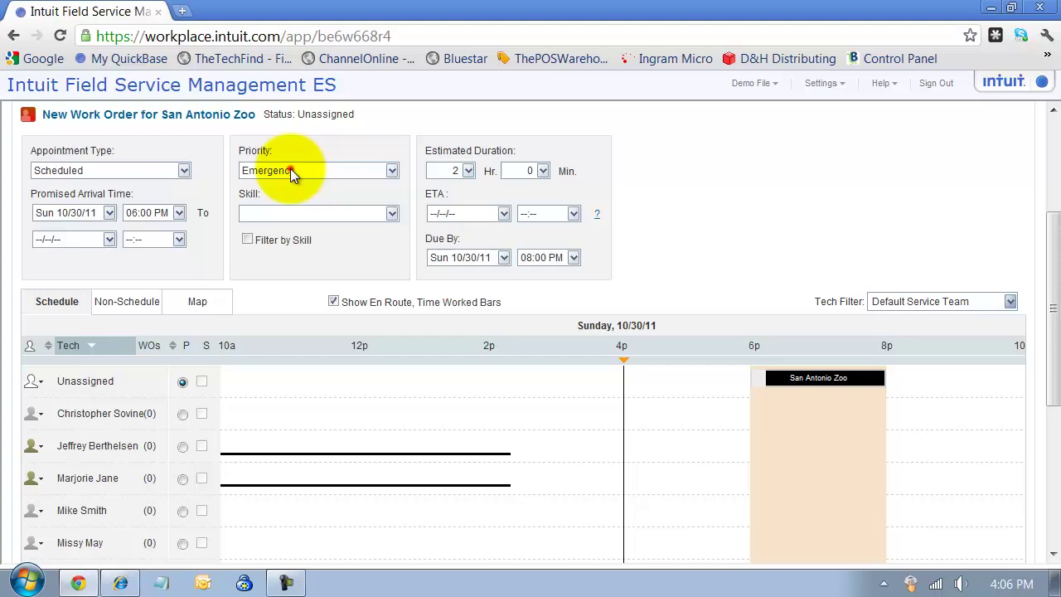
{"action": "left_click", "coordinate": [290, 170]}
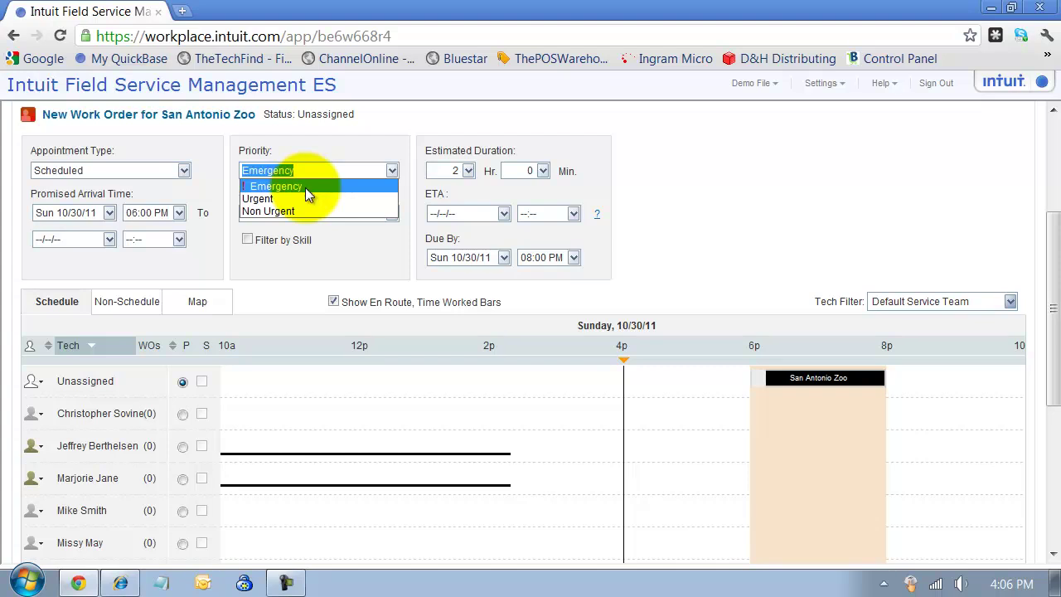
{"action": "left_click", "coordinate": [306, 188]}
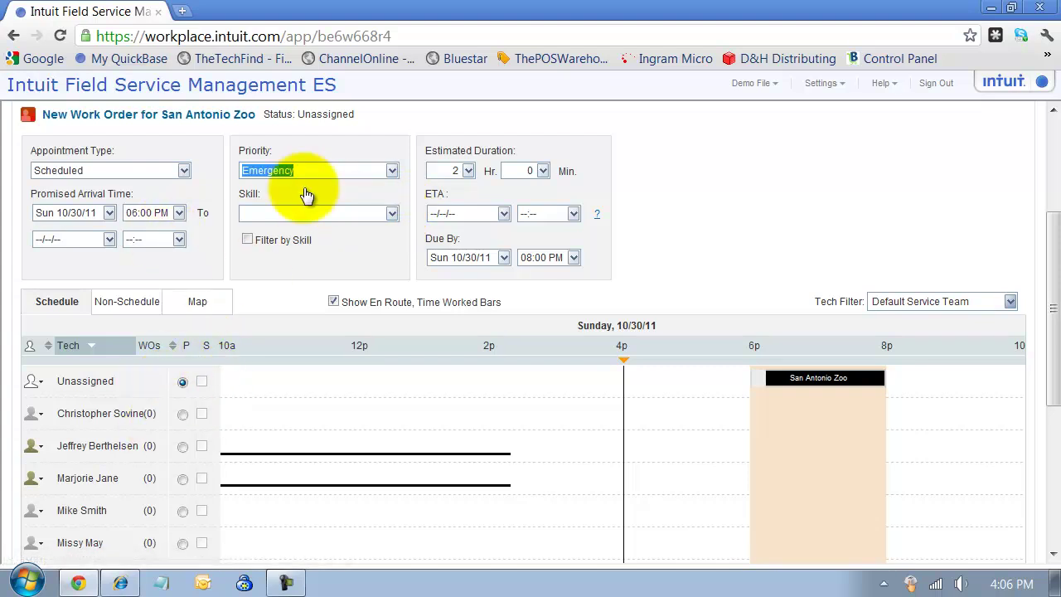
Check the available Skill choices and the hour options for the Estimated Duration.
{"action": "left_click", "coordinate": [391, 214]}
{"action": "left_click", "coordinate": [391, 215]}
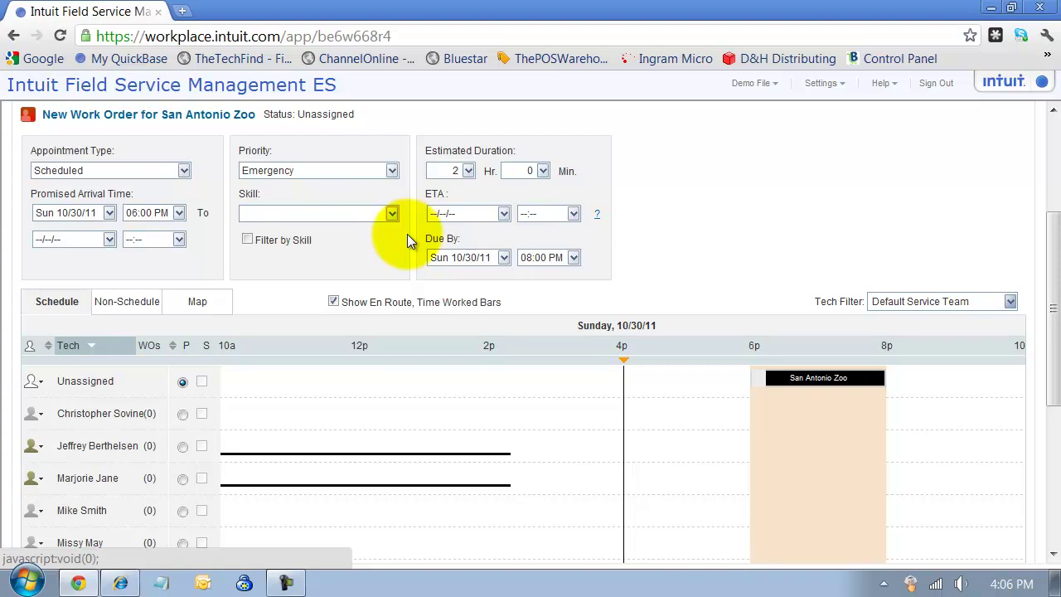
{"action": "left_click", "coordinate": [435, 171]}
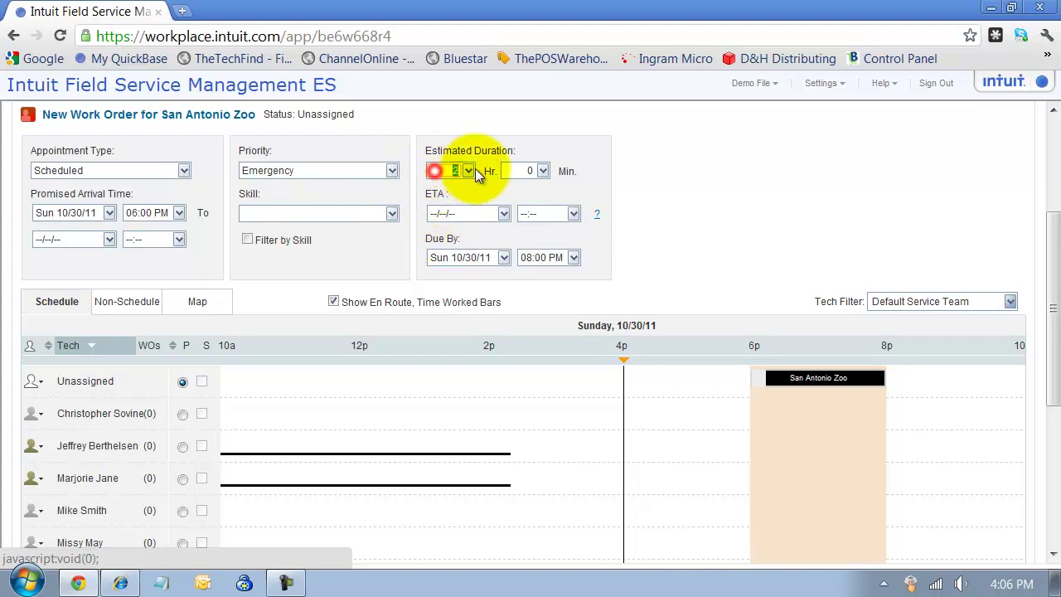
{"action": "left_click", "coordinate": [469, 170]}
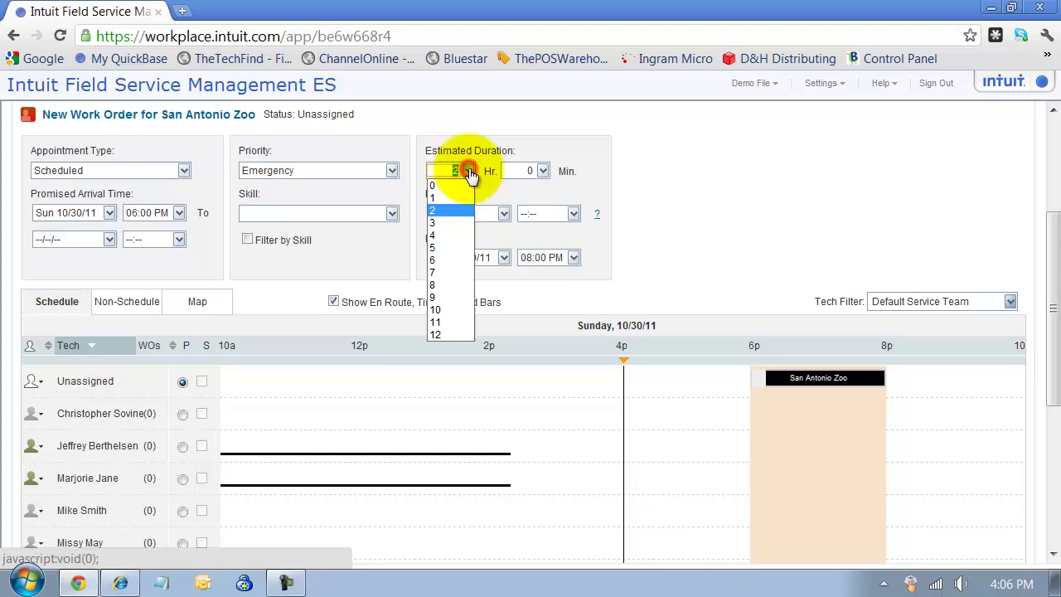
{"action": "left_click", "coordinate": [469, 176]}
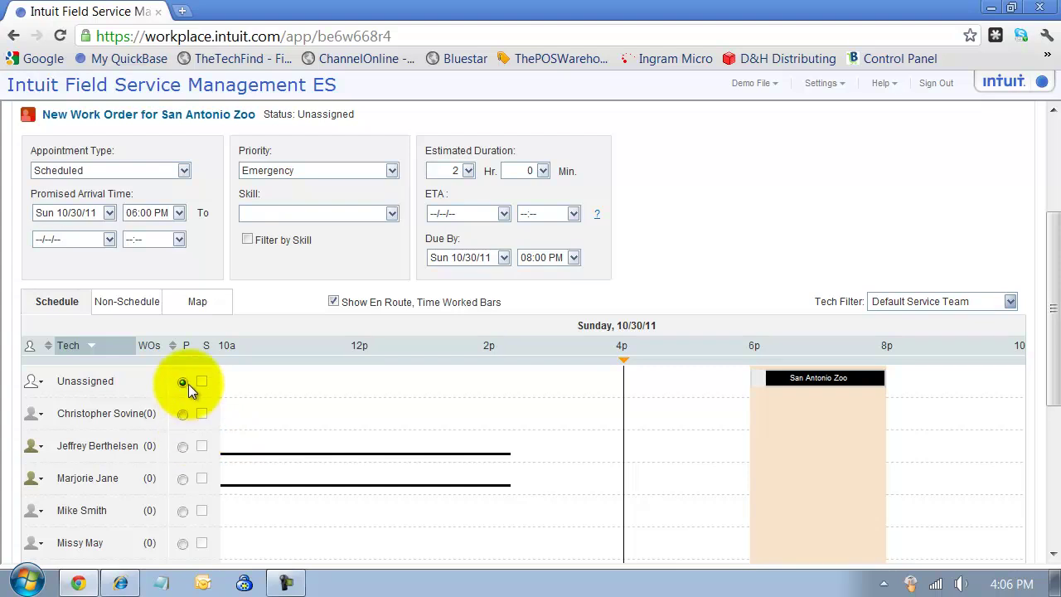
Assign the San Antonio Zoo appointment to the second listed technician as primary and the two technicians below as secondary, keeping the 6 PM slot.
{"action": "scroll", "coordinate": [188, 384], "scroll_direction": "down", "scroll_amount": 3}
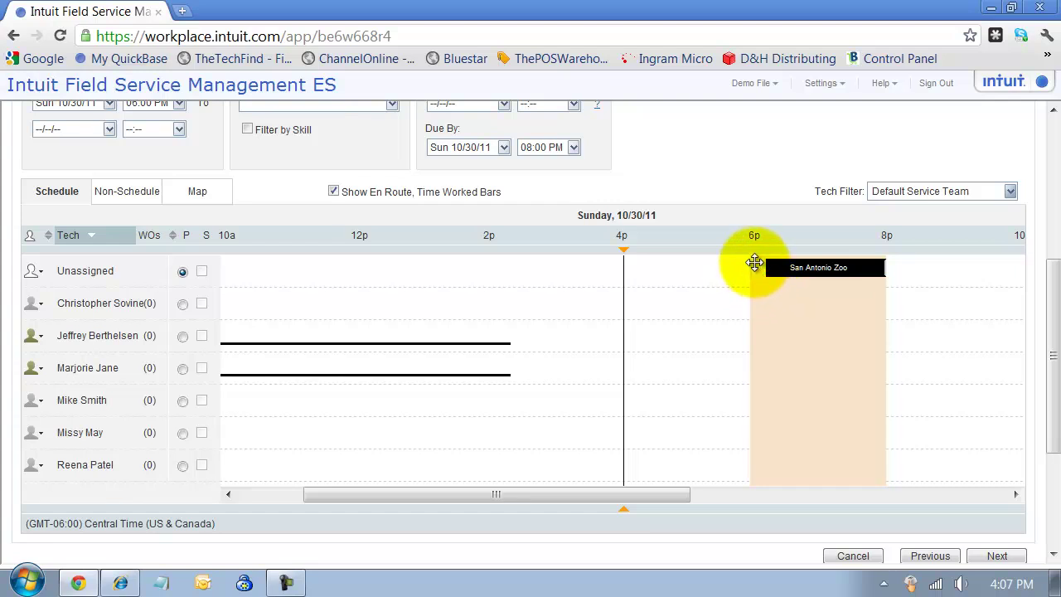
{"action": "left_click_drag", "start_coordinate": [754, 265], "coordinate": [766, 332]}
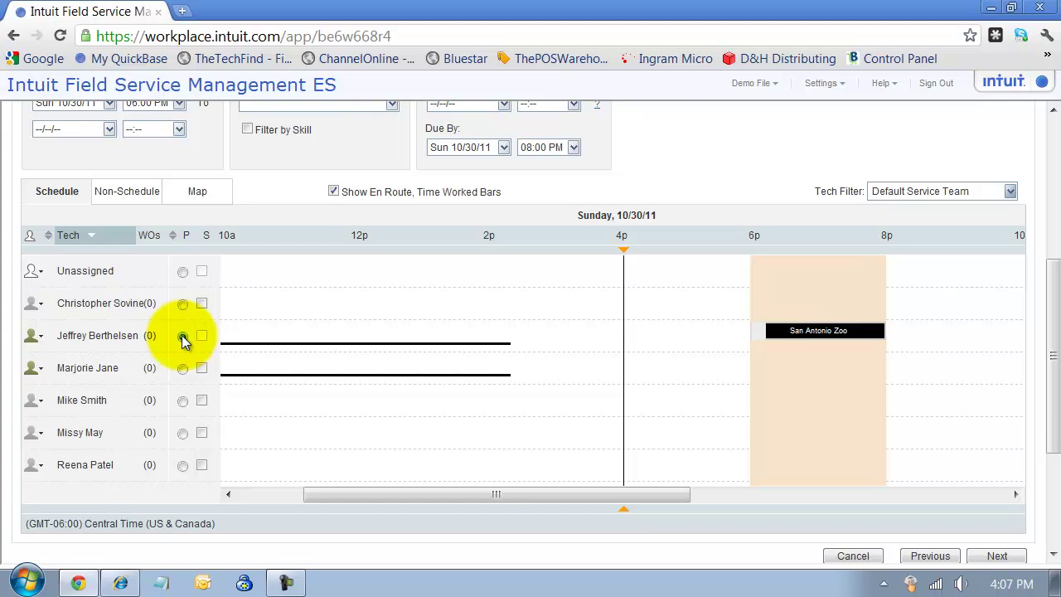
{"action": "left_click", "coordinate": [201, 367]}
{"action": "left_click", "coordinate": [202, 400]}
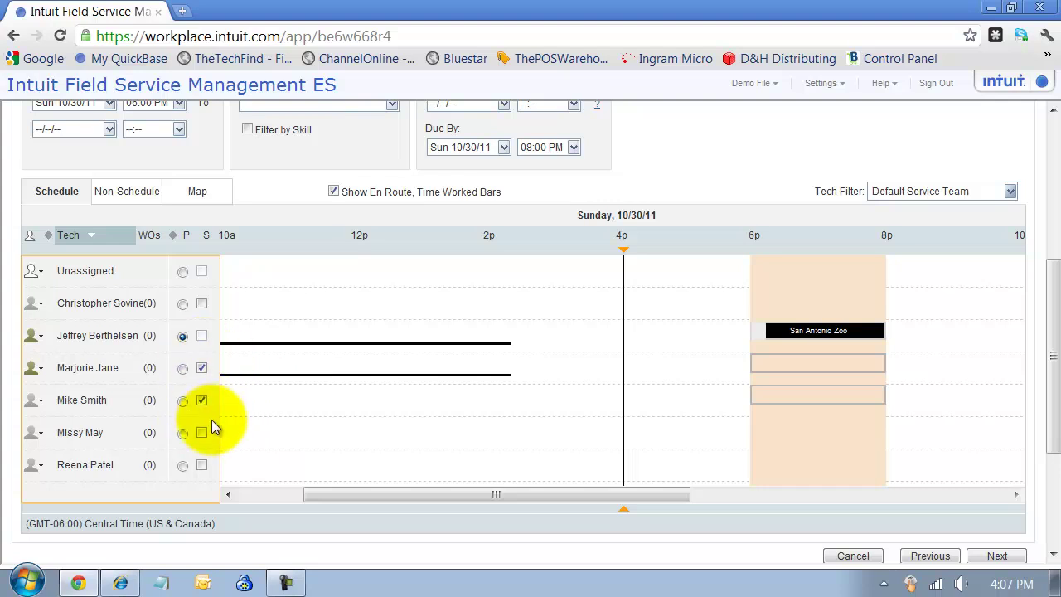
{"action": "left_click", "coordinate": [202, 400]}
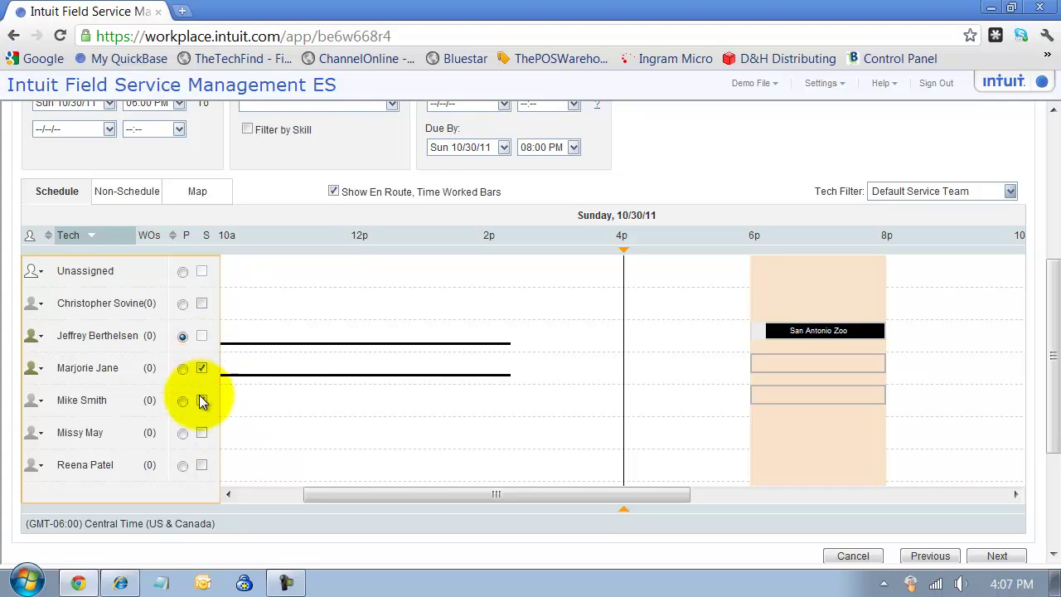
{"action": "left_click", "coordinate": [202, 400]}
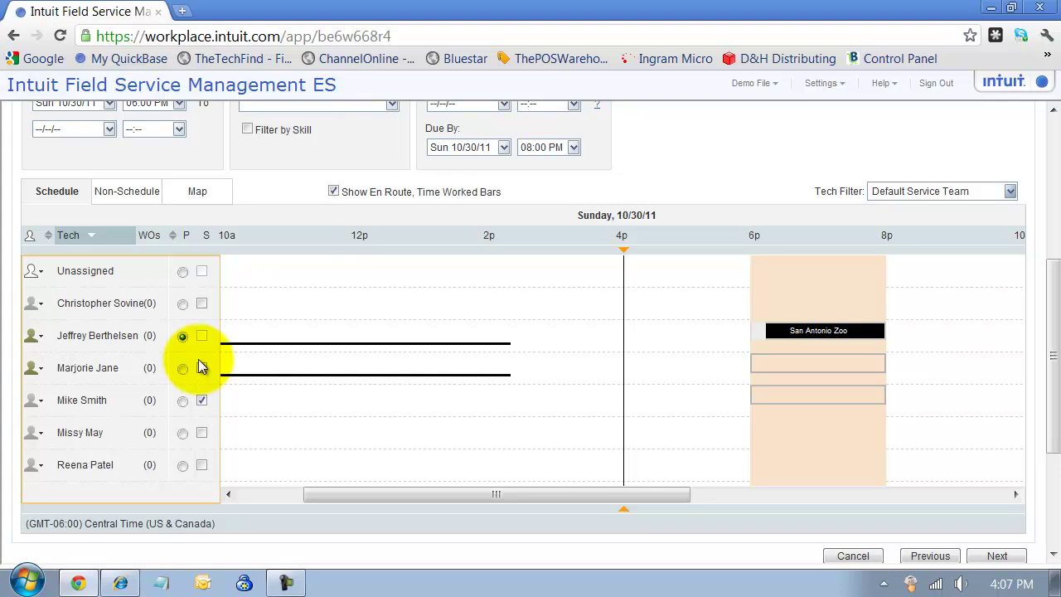
{"action": "left_click", "coordinate": [201, 367]}
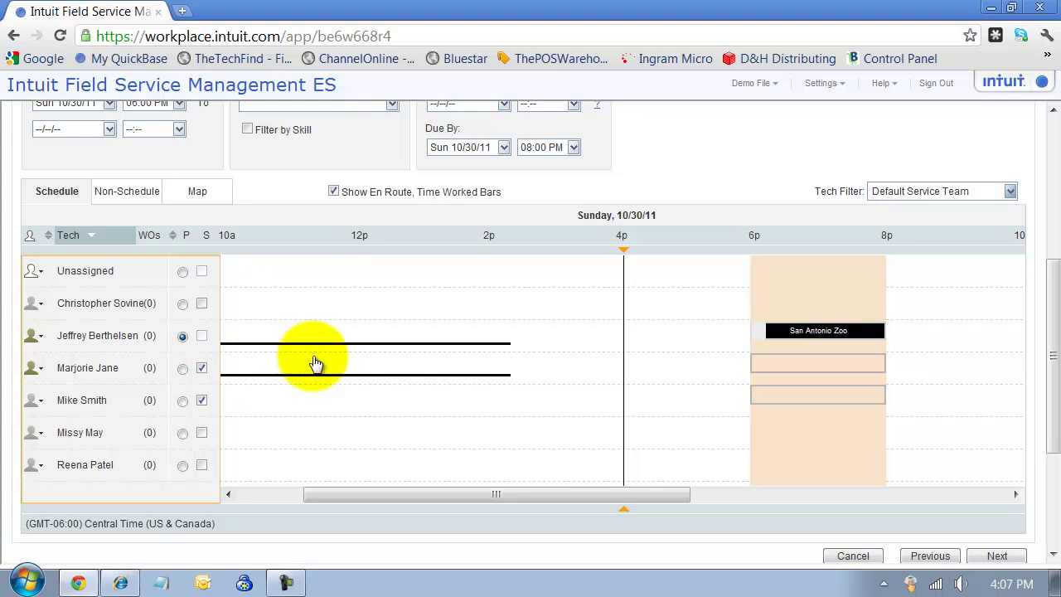
Examine the technicians' locations relative to the work order site on the map and return to the schedule view.
{"action": "left_click", "coordinate": [198, 199]}
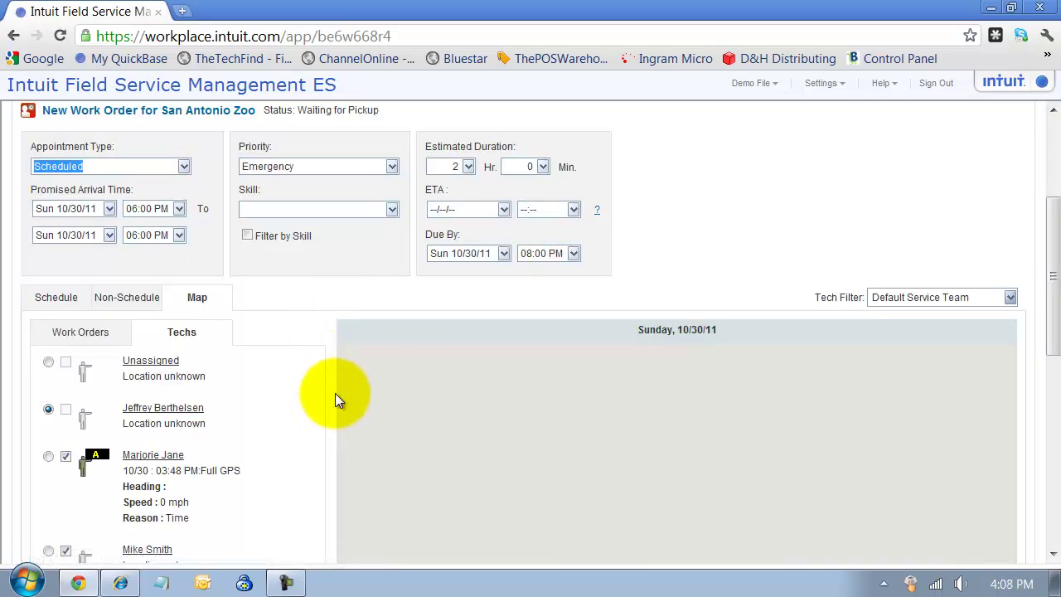
{"action": "scroll", "coordinate": [335, 393], "scroll_direction": "down", "scroll_amount": 1}
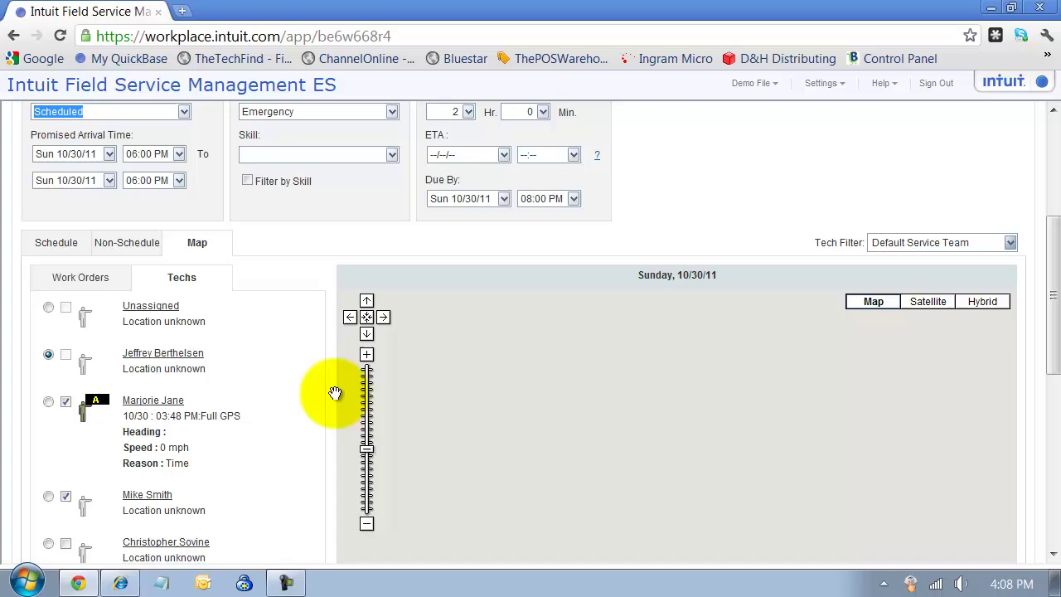
{"action": "scroll", "coordinate": [335, 393], "scroll_direction": "down", "scroll_amount": 1}
{"action": "scroll", "coordinate": [700, 510], "scroll_direction": "down", "scroll_amount": 2}
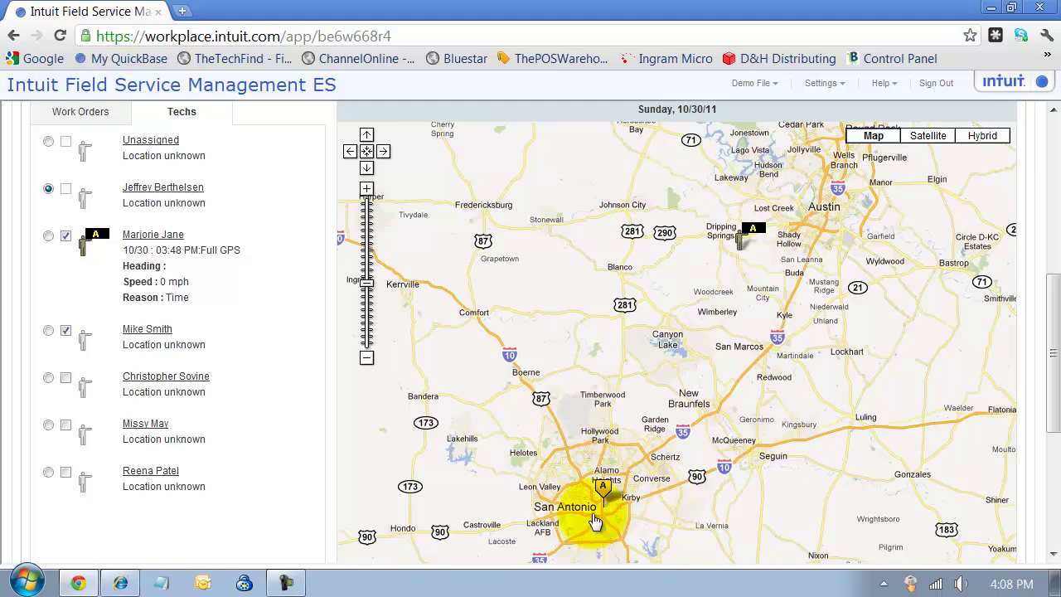
{"action": "scroll", "coordinate": [377, 359], "scroll_direction": "up", "scroll_amount": 1}
{"action": "scroll", "coordinate": [348, 348], "scroll_direction": "up", "scroll_amount": 1}
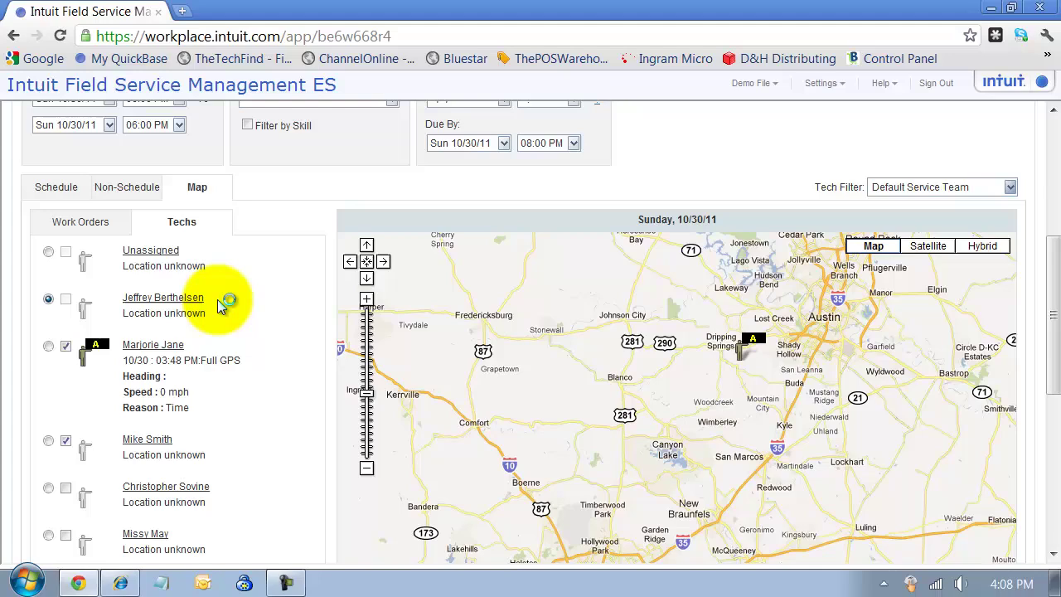
{"action": "left_click", "coordinate": [56, 188]}
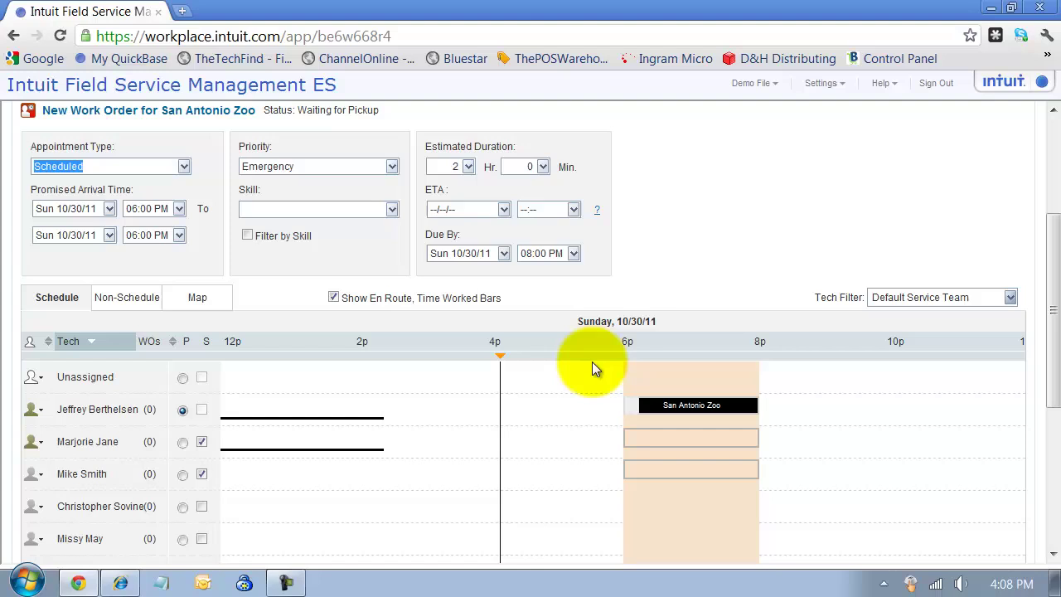
Continue to Review & Confirm, check the work order summary and finish creating the work order.
{"action": "scroll", "coordinate": [862, 451], "scroll_direction": "down", "scroll_amount": 3}
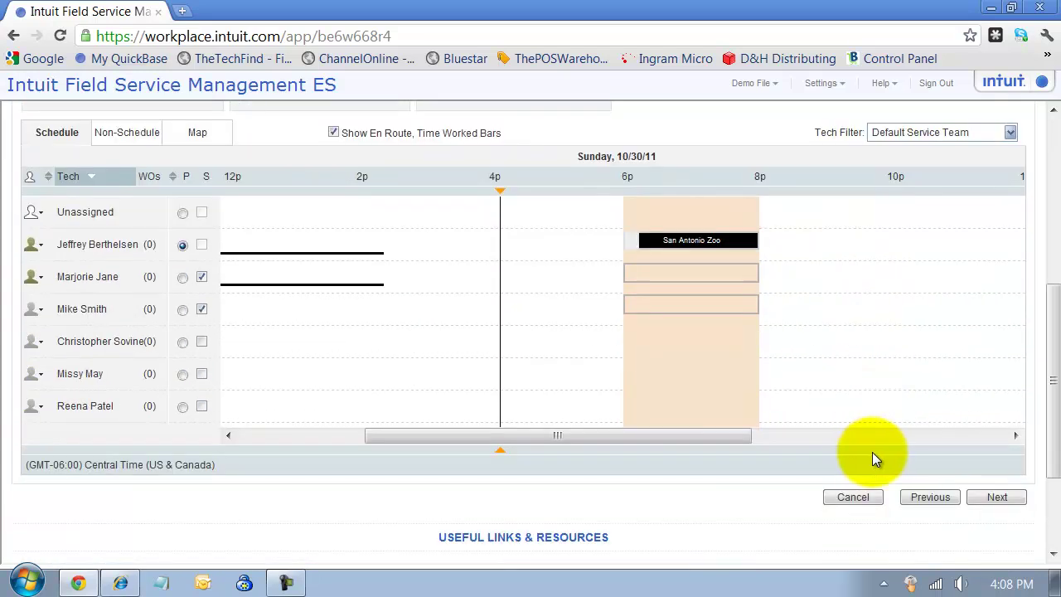
{"action": "left_click", "coordinate": [1001, 498]}
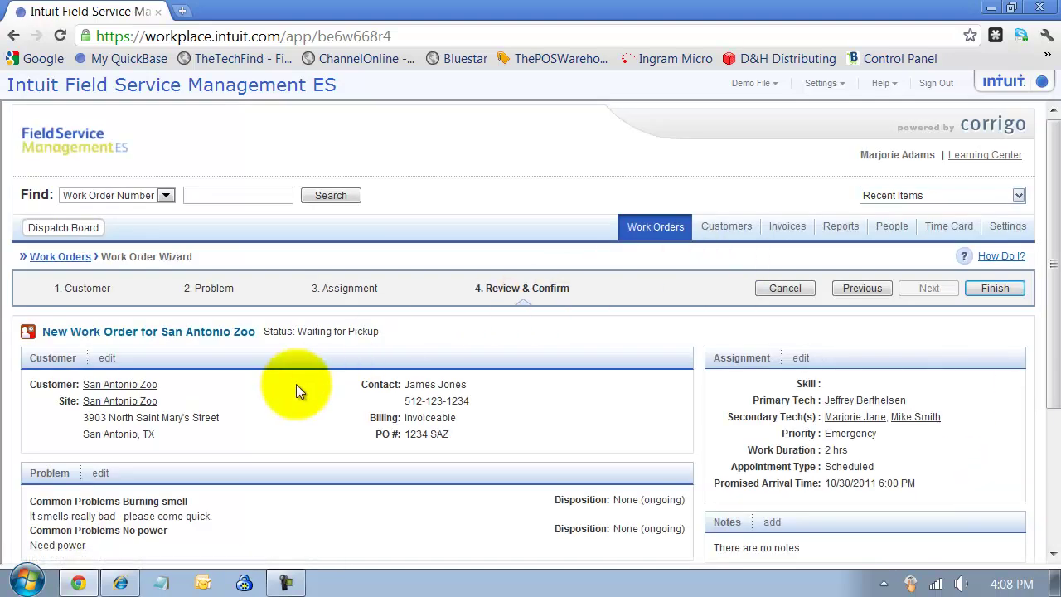
{"action": "scroll", "coordinate": [296, 384], "scroll_direction": "down", "scroll_amount": 1}
{"action": "scroll", "coordinate": [296, 384], "scroll_direction": "down", "scroll_amount": 1}
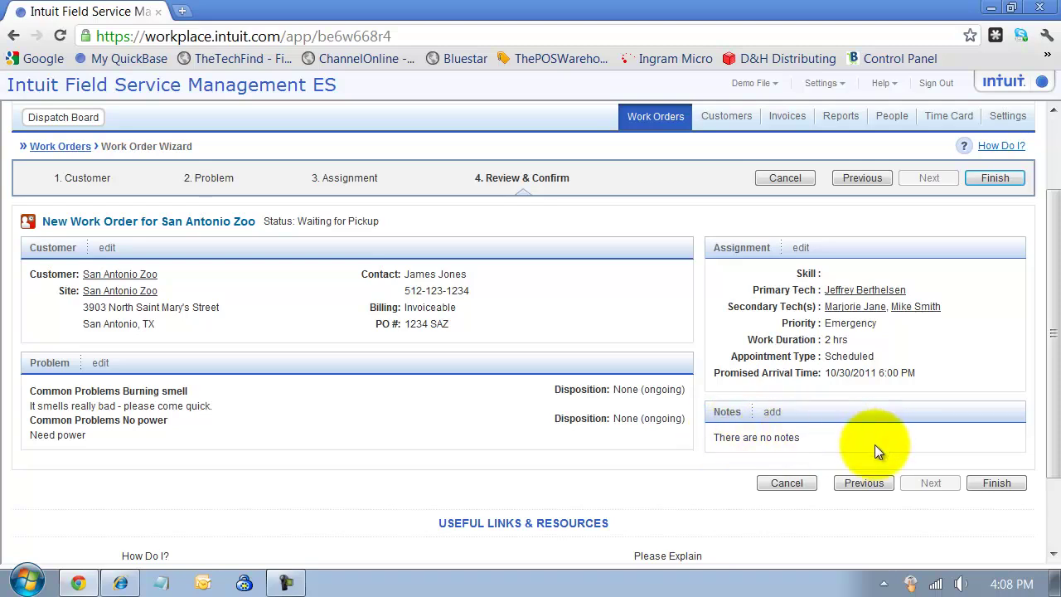
{"action": "left_click", "coordinate": [995, 483]}
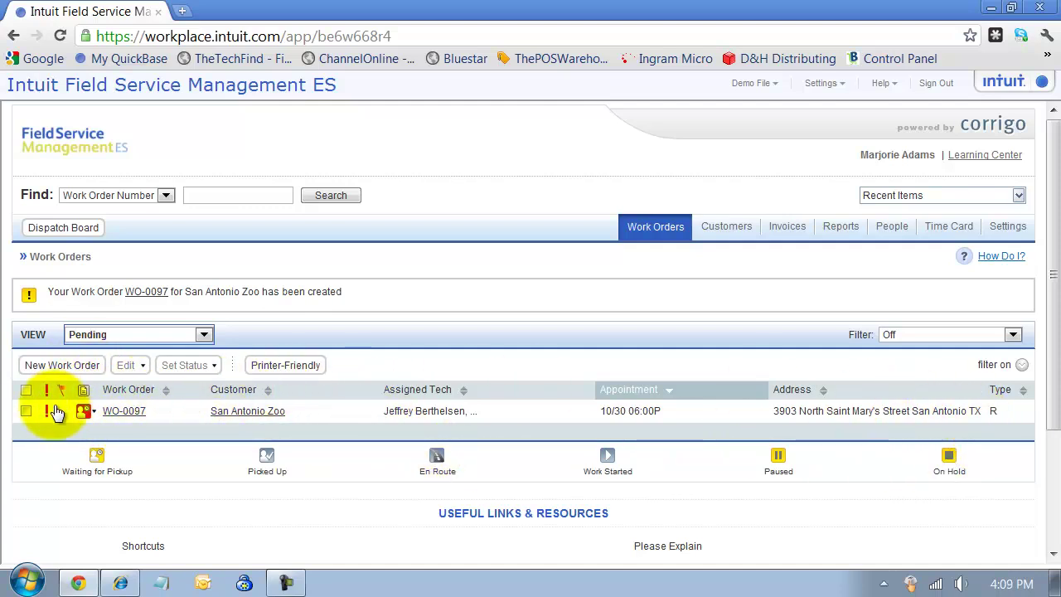
Show the Pending work orders and preview the new San Antonio Zoo work order's problem details.
{"action": "left_click", "coordinate": [150, 335]}
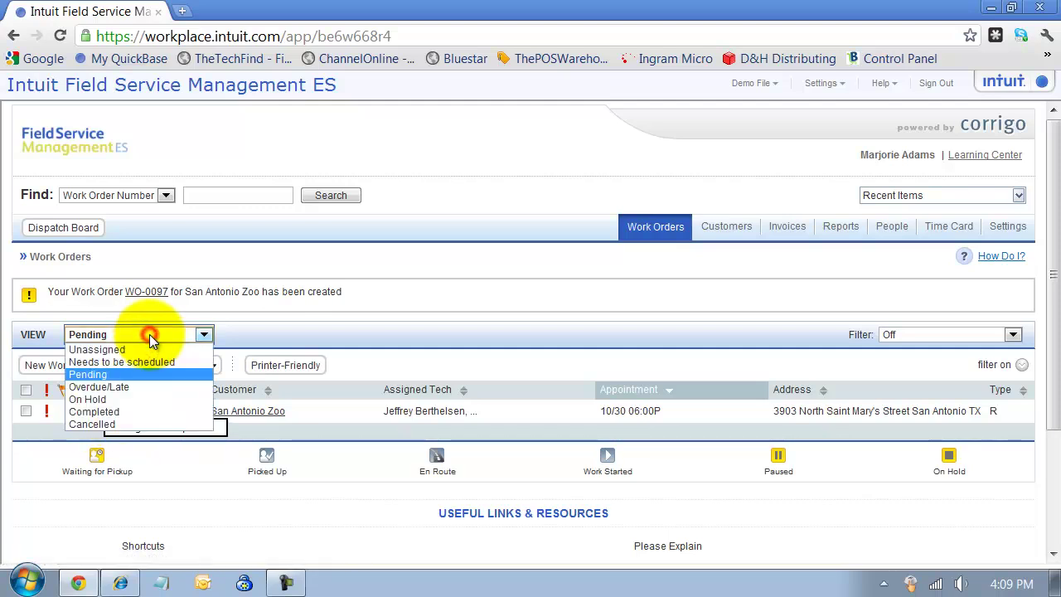
{"action": "left_click", "coordinate": [141, 375]}
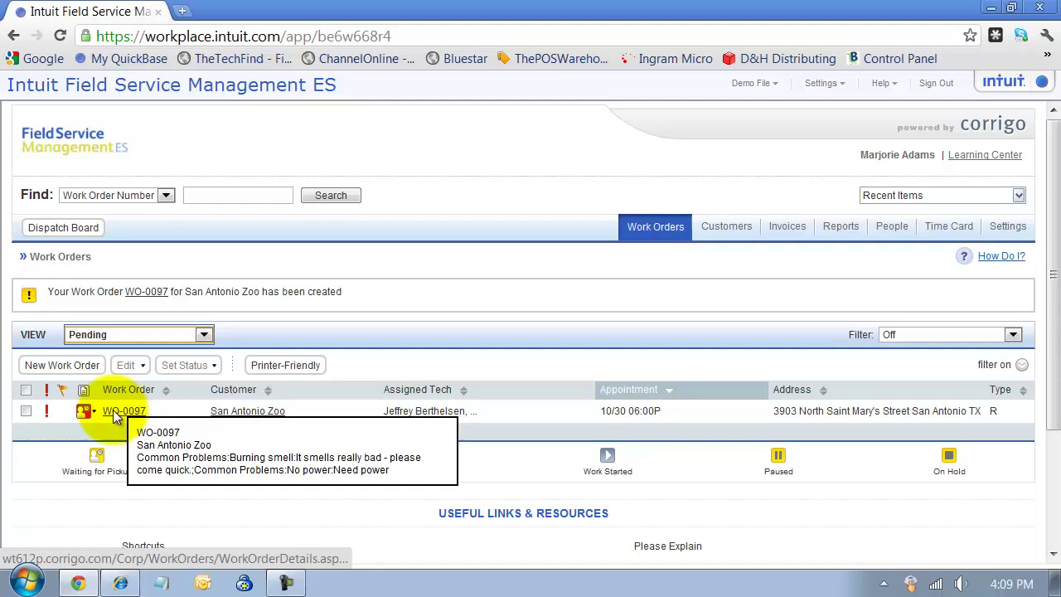
{"action": "mouse_move", "coordinate": [141, 416]}
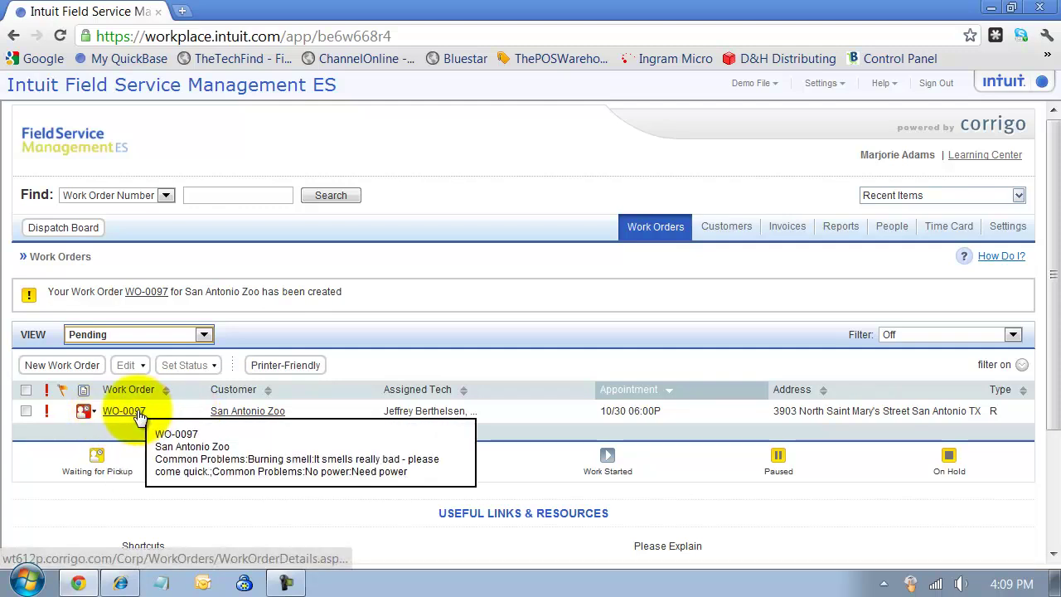